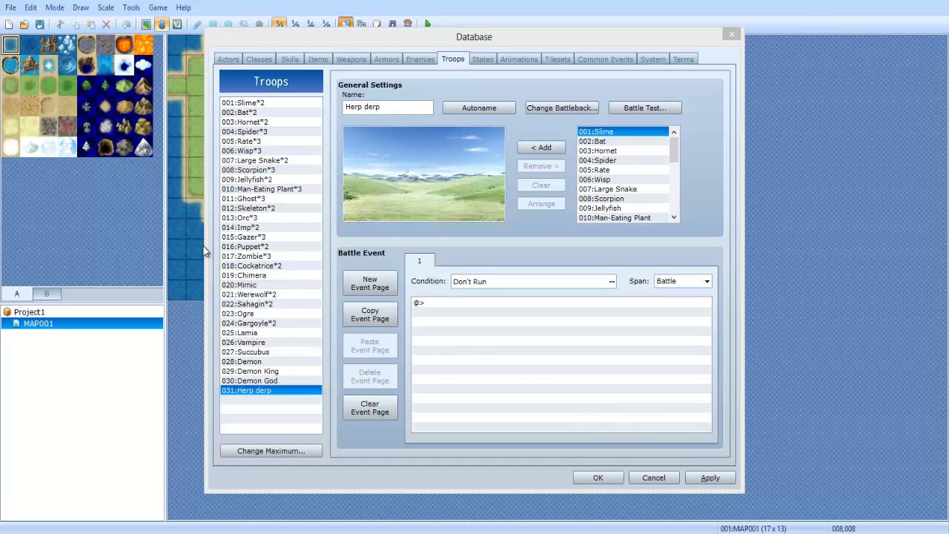
- Bring the Database window, showing troop 031 Herp derp, into focus
left_click(461, 59)
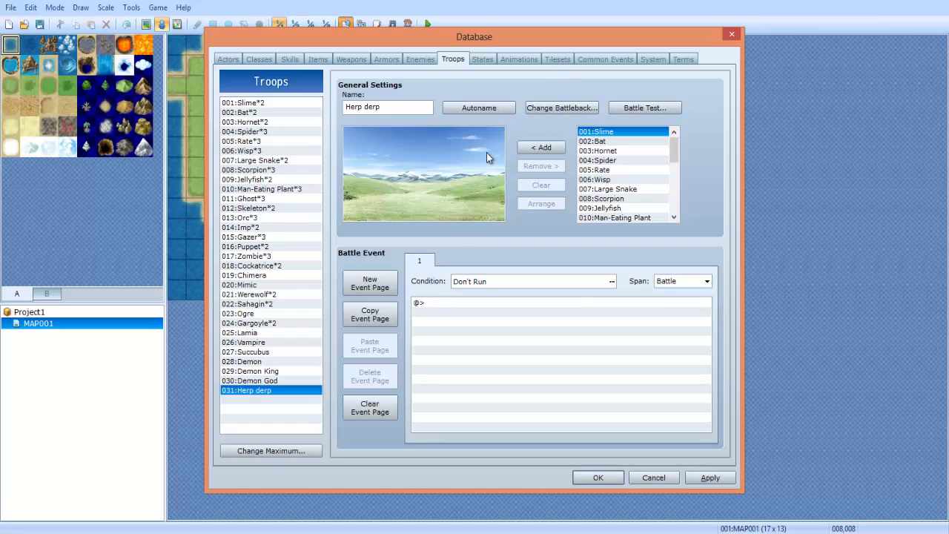
- Add two Slimes to Herp derp and set the right Slime to Appear Halfway
left_click(548, 148)
left_click(549, 148)
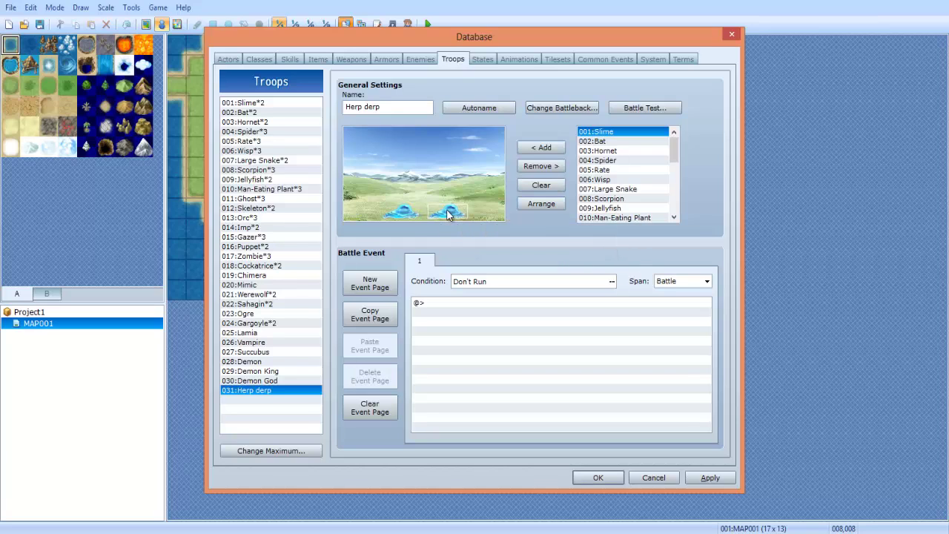
right_click(467, 223)
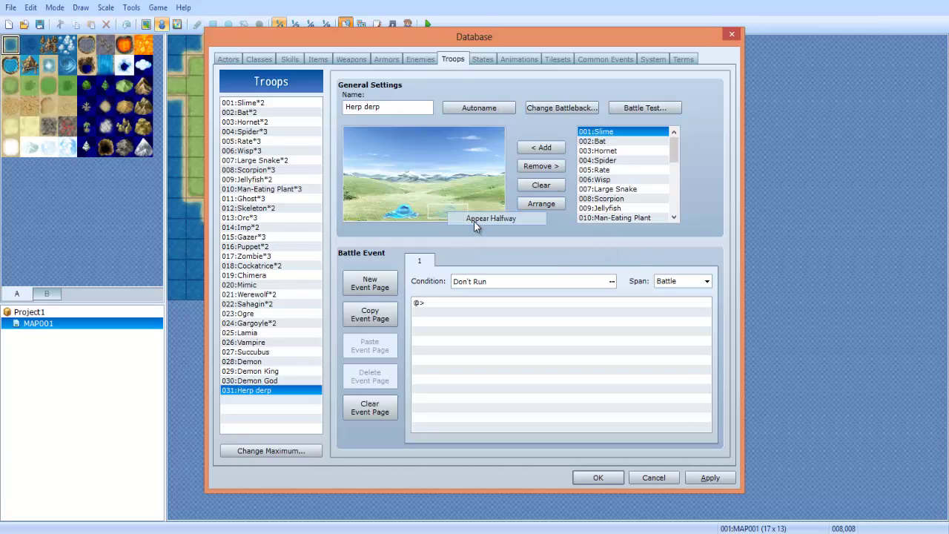
left_click(474, 221)
left_click(541, 205)
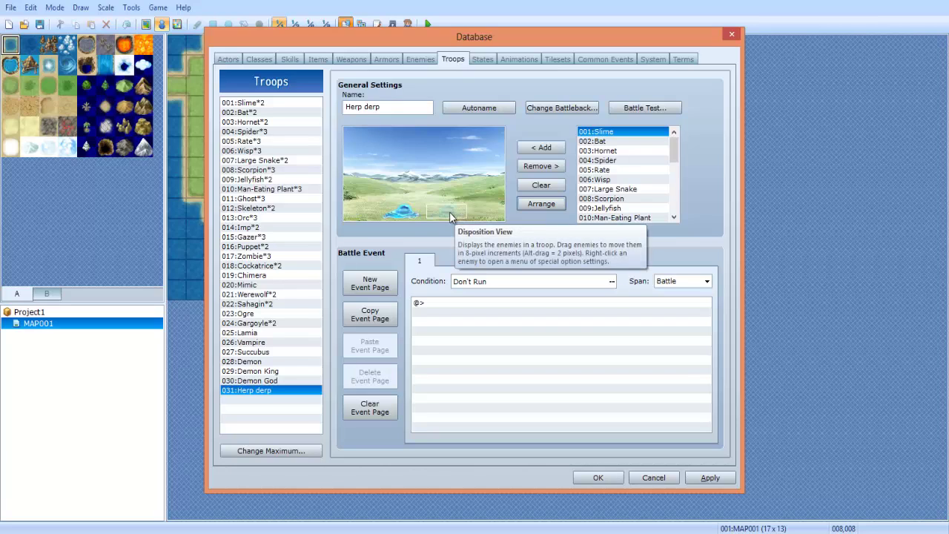
left_click(403, 213)
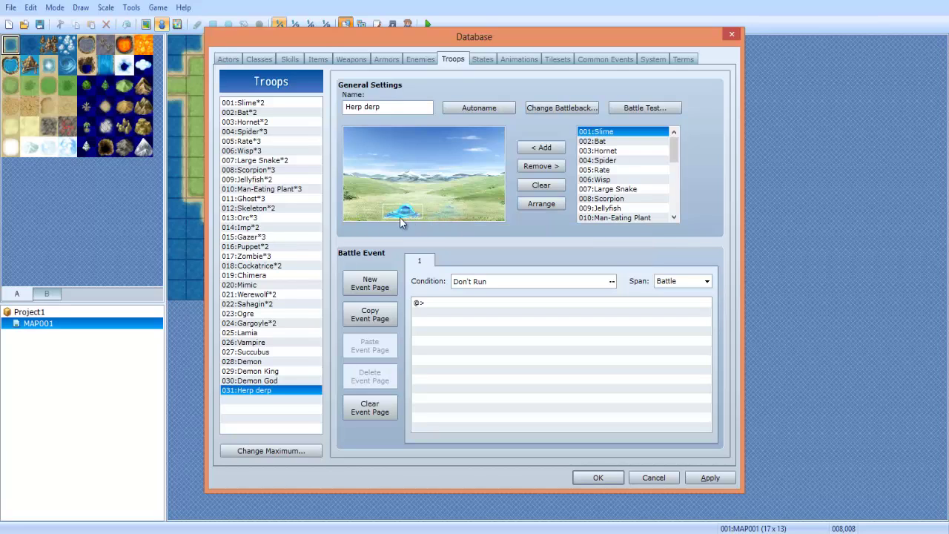
left_click(450, 213)
- In the page's trigger condition, check 'When the end of the turn' and the Enemy HP condition
left_click(506, 302)
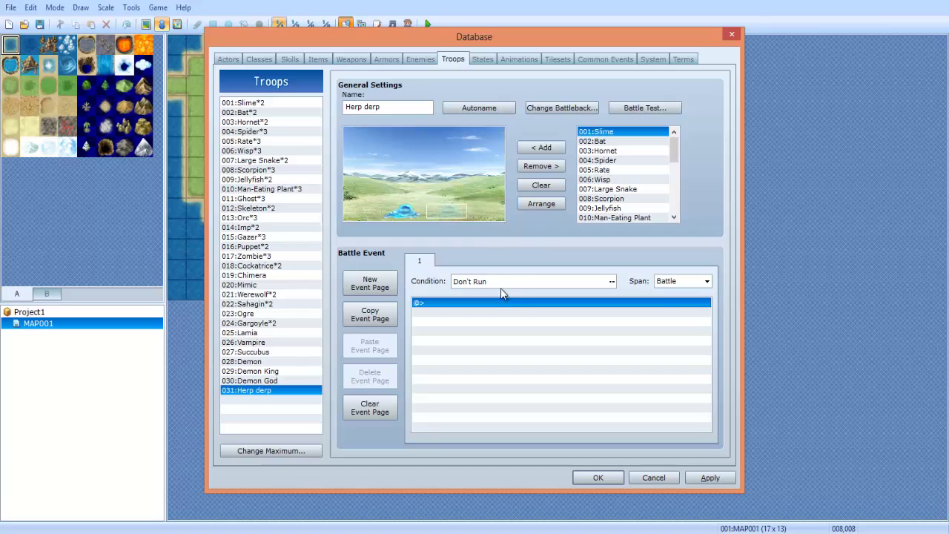
left_click(472, 282)
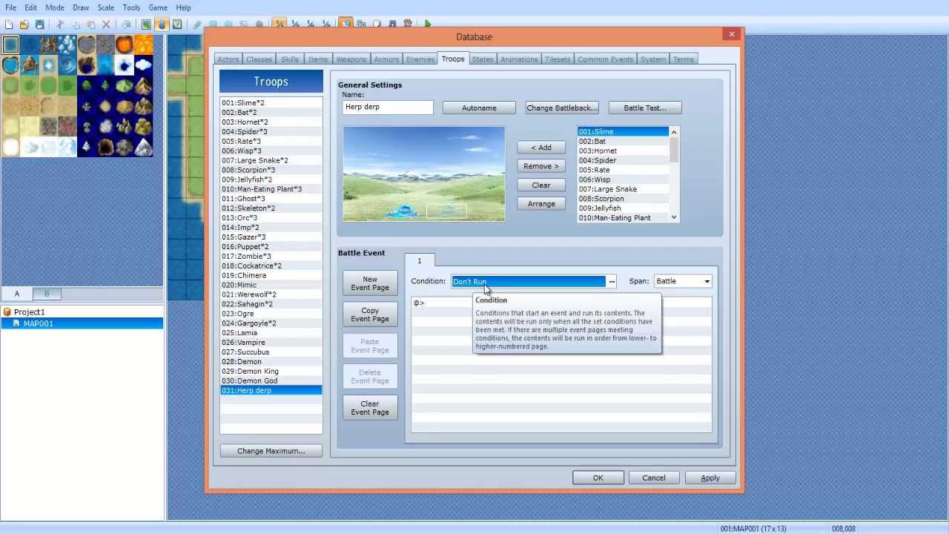
double_click(484, 284)
left_click_drag(504, 270, 672, 182)
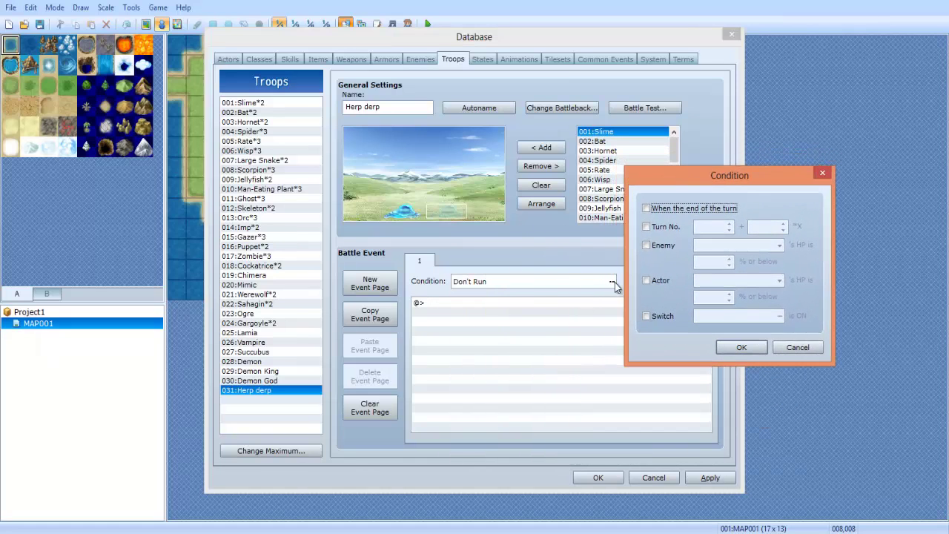
left_click(674, 208)
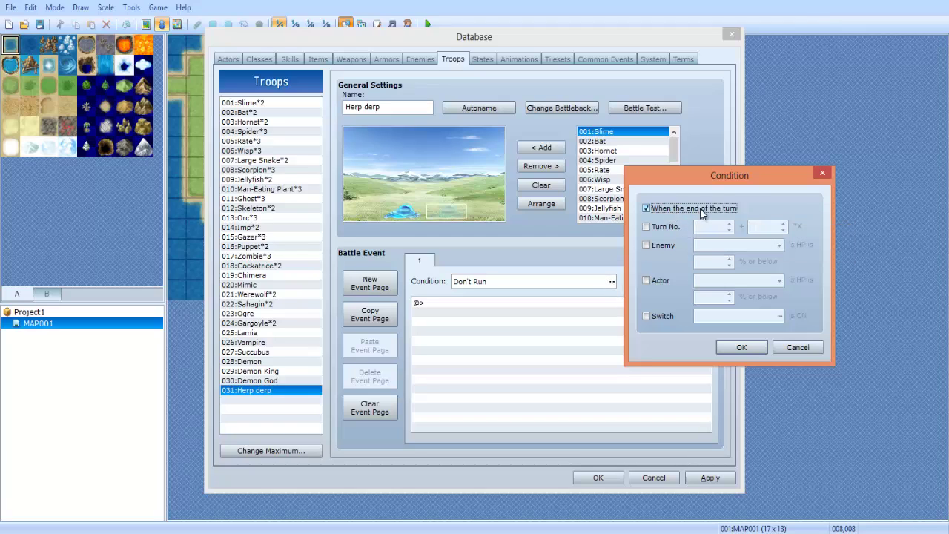
left_click(662, 246)
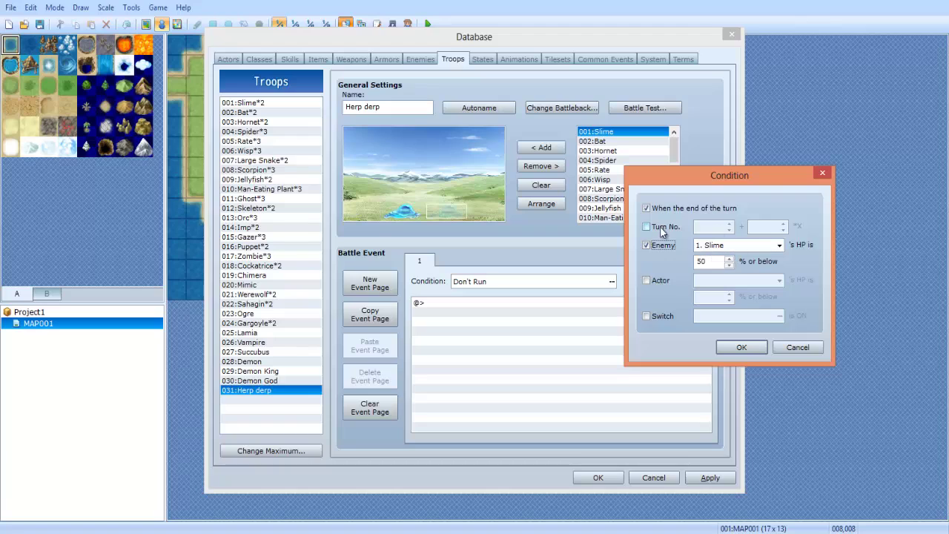
left_click(683, 230)
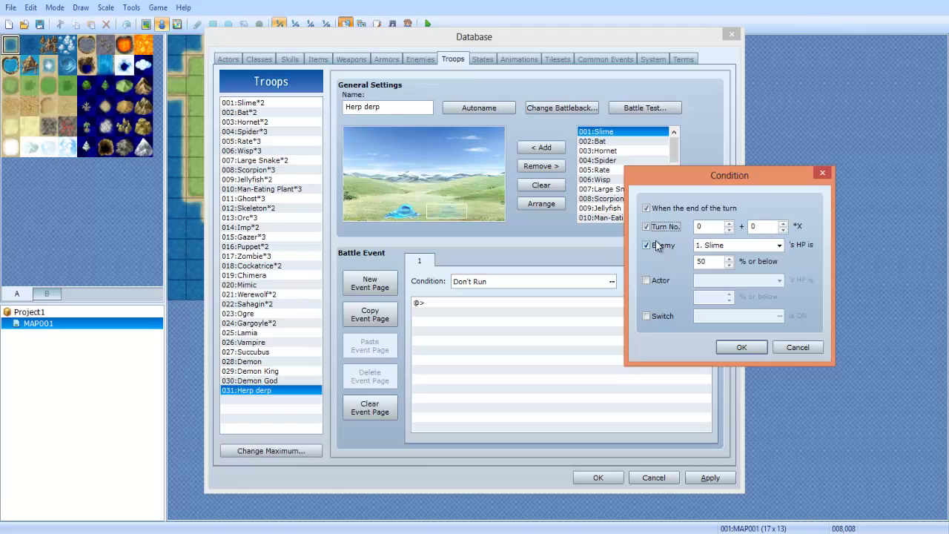
left_click(661, 226)
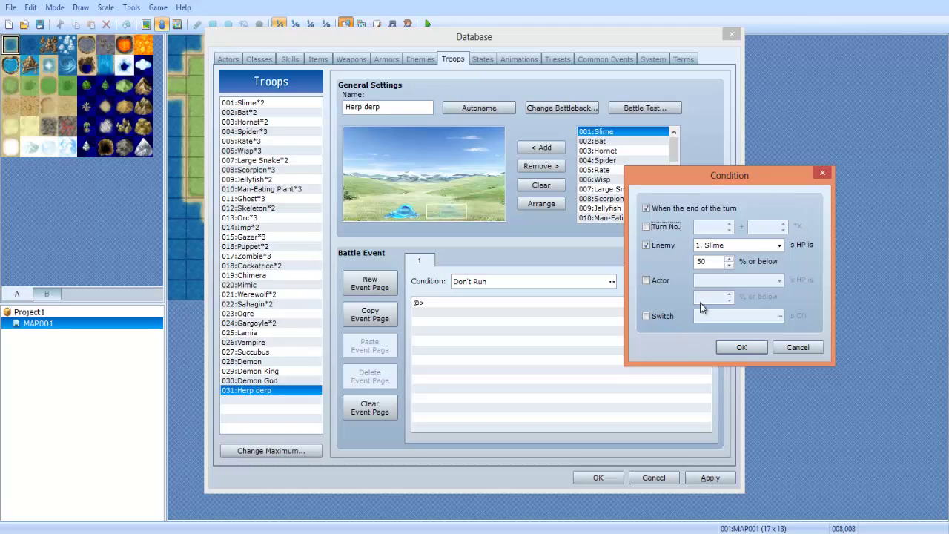
left_click(659, 281)
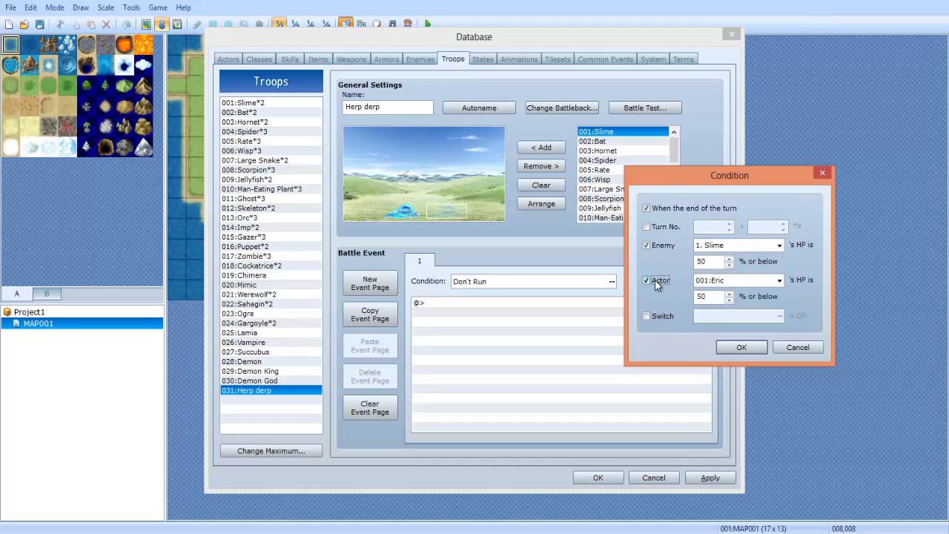
left_click(655, 280)
left_click(650, 318)
left_click(657, 314)
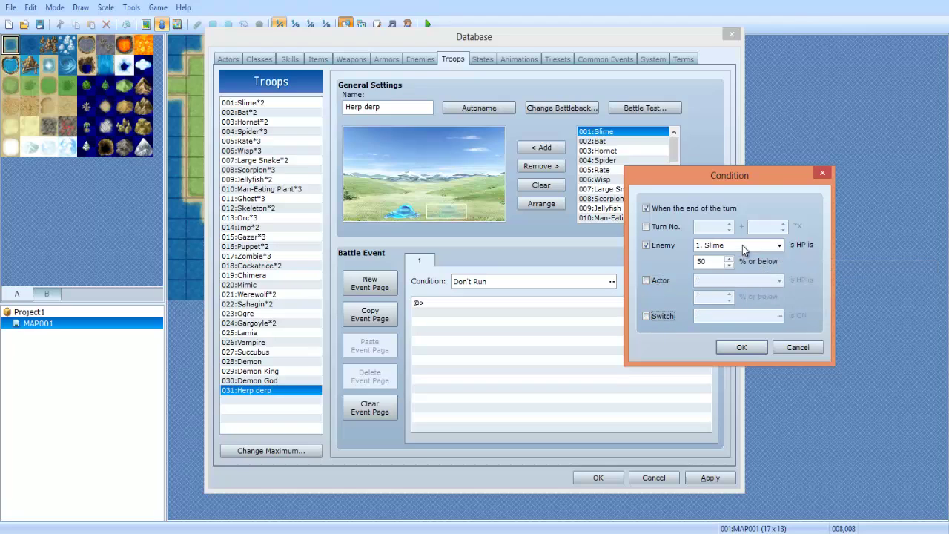
- Set the enemy condition to 1. Slime at HP 25% or below and confirm
left_click(742, 246)
left_click(713, 257)
key("Tab")
type("25")
left_click(742, 348)
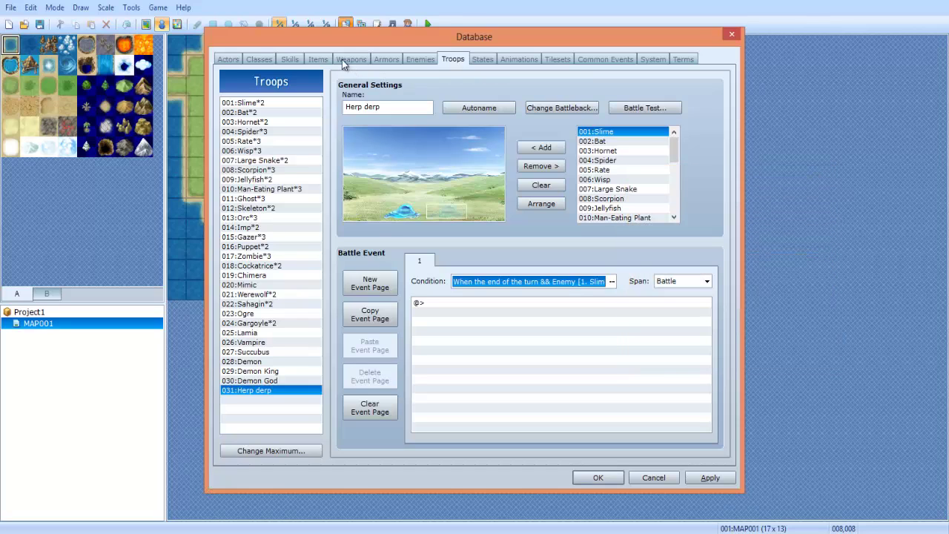
left_click(419, 59)
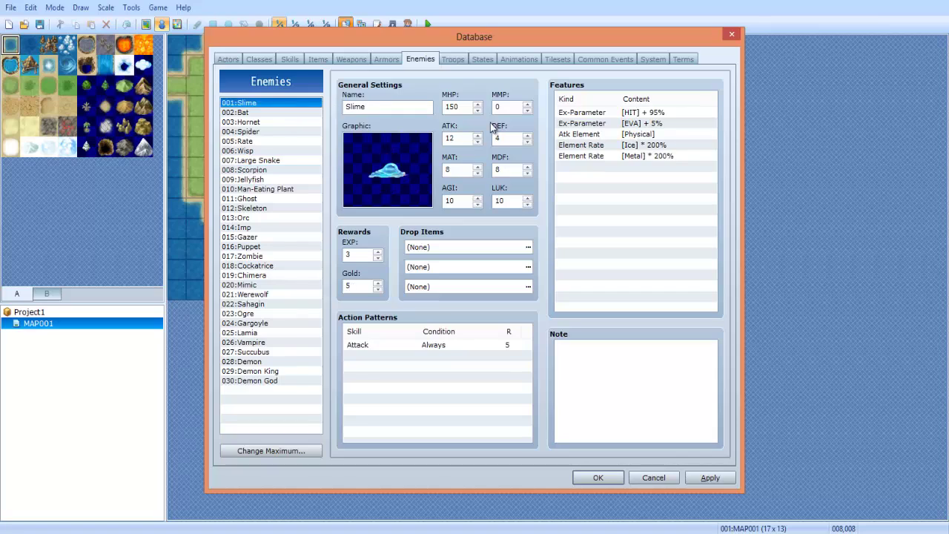
left_click(453, 58)
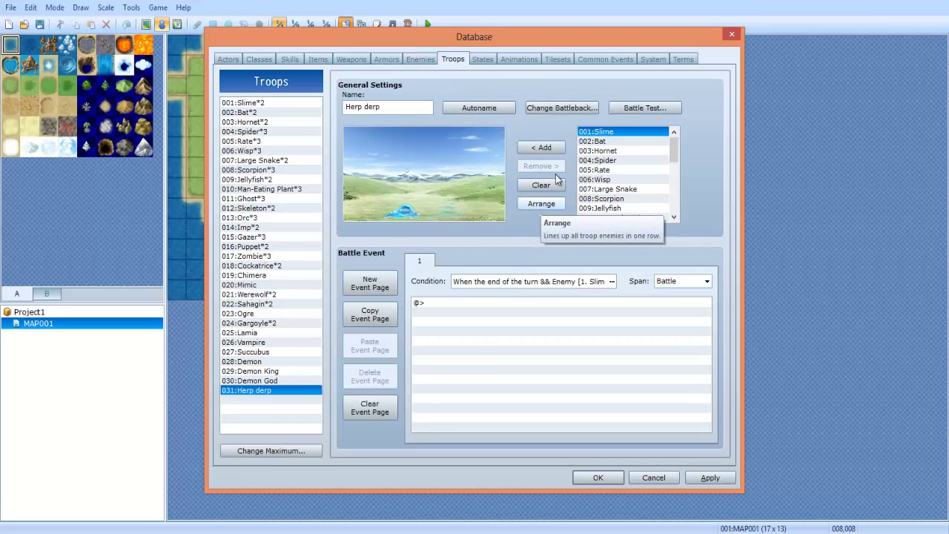
left_click(457, 302)
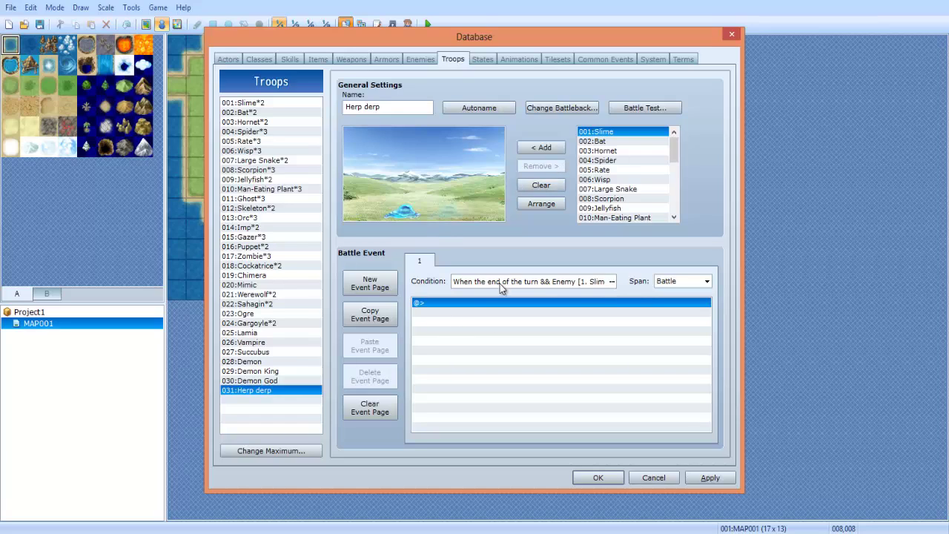
left_click(474, 288)
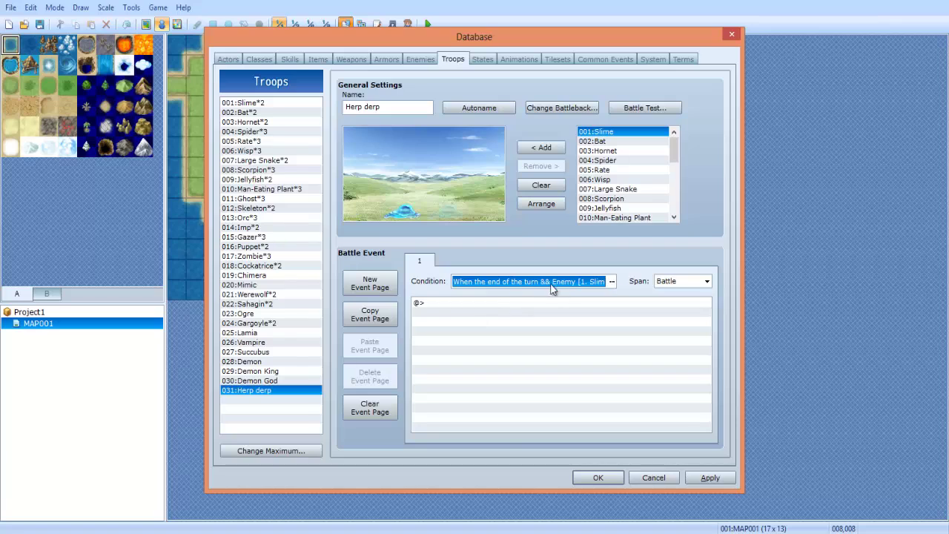
- Change the battle event page's Span to Turn
left_click(676, 282)
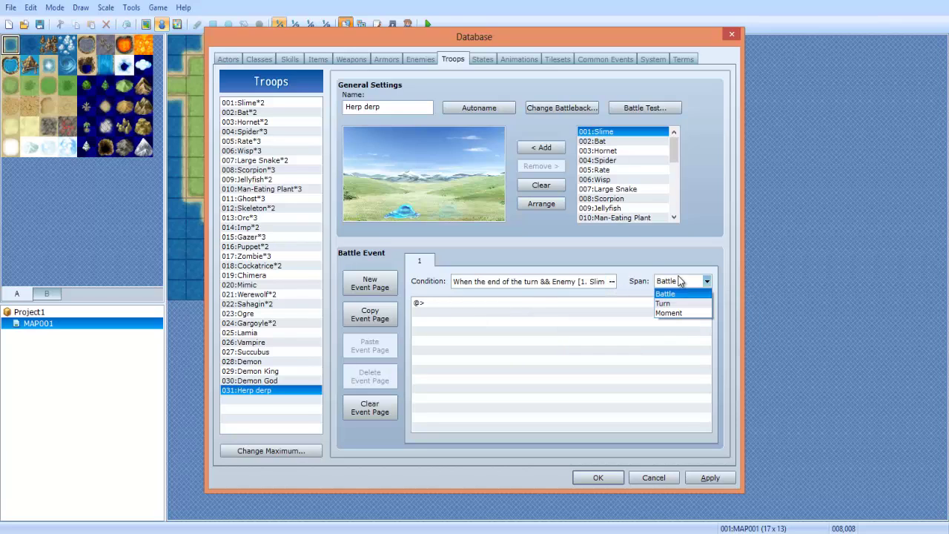
left_click(671, 293)
left_click(681, 281)
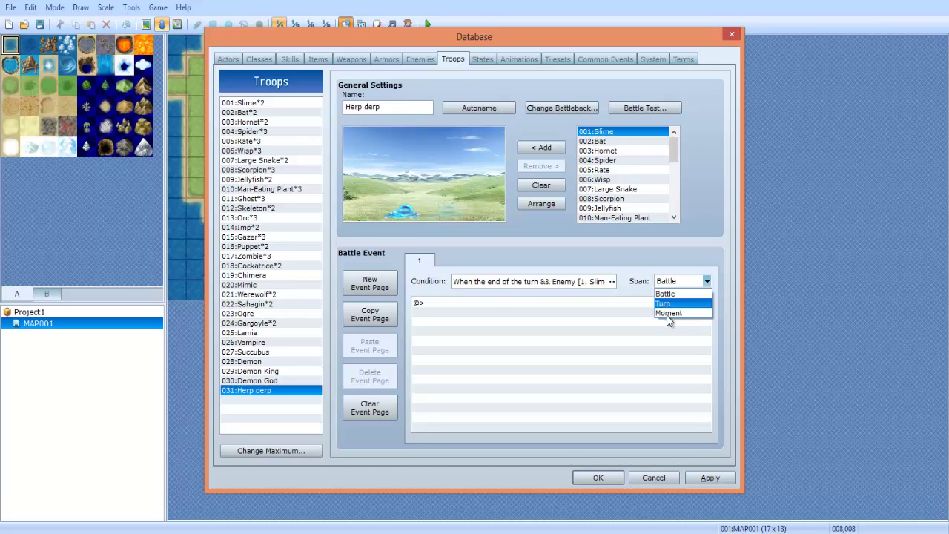
left_click(666, 304)
- Insert a Conditional Branch checking that 2. Slime is Appeared, with Else handling enabled
double_click(527, 320)
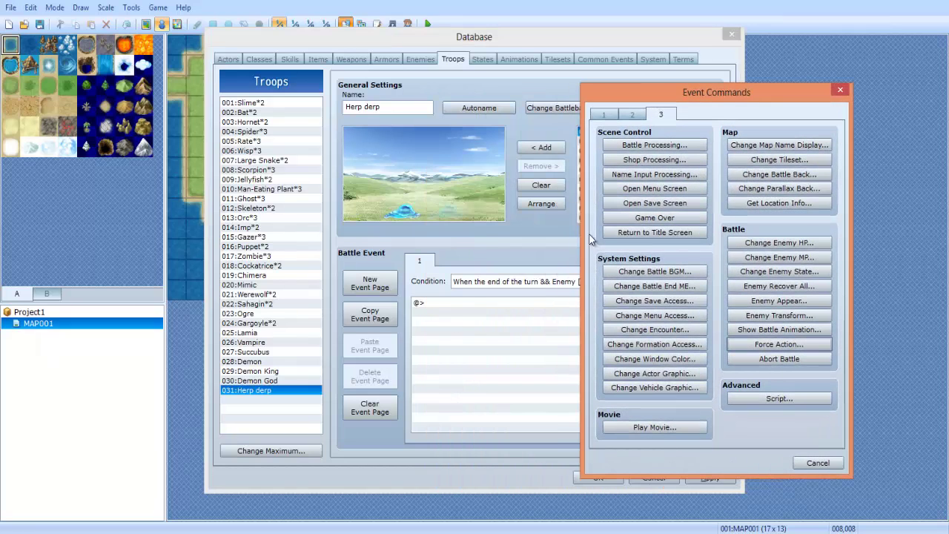
left_click(603, 114)
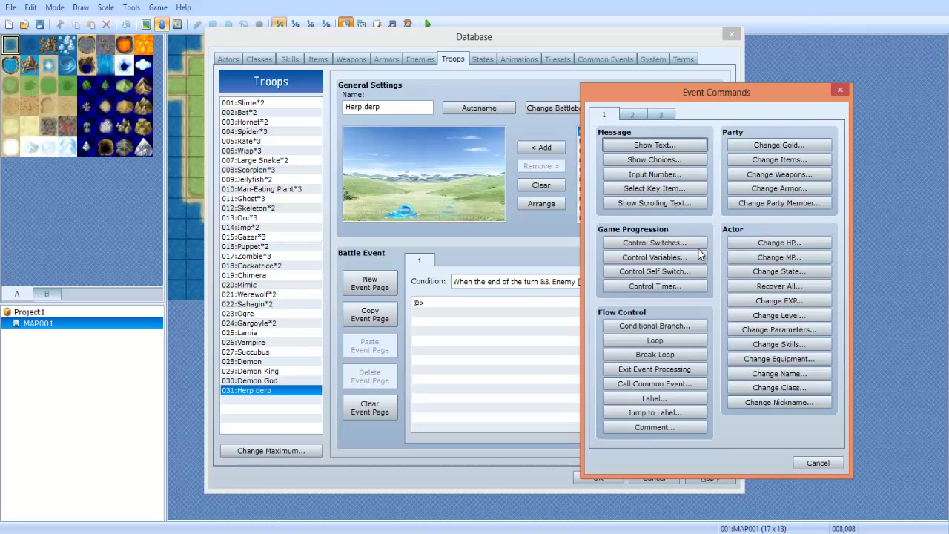
left_click(660, 326)
left_click(674, 184)
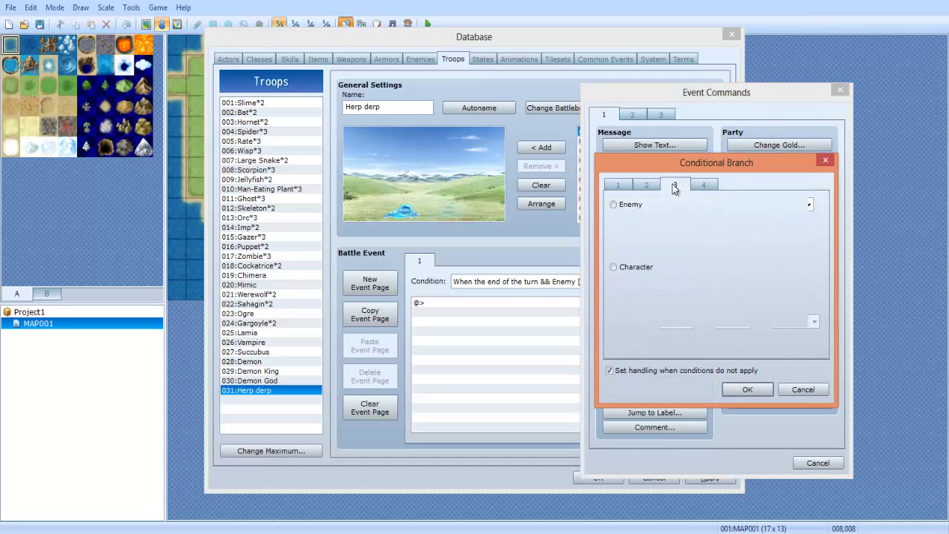
left_click(626, 205)
left_click(712, 204)
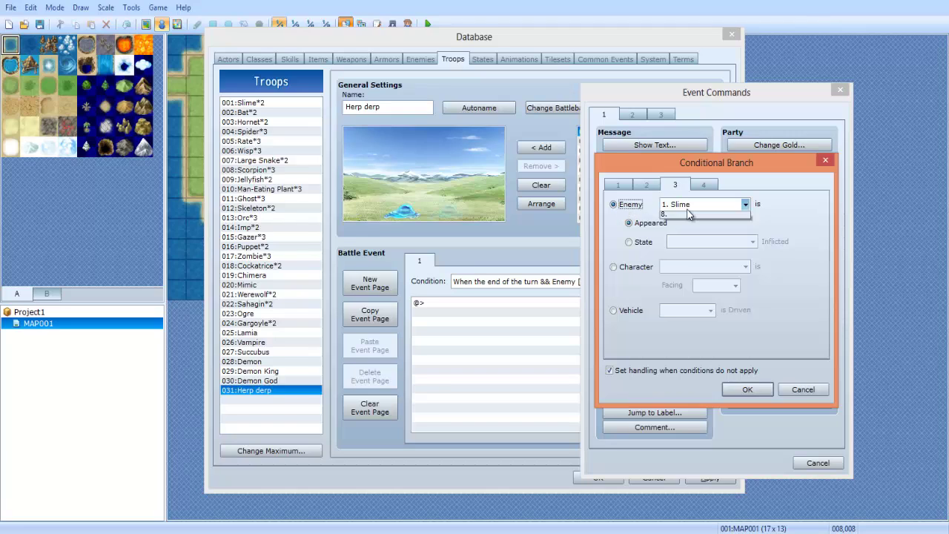
left_click(678, 226)
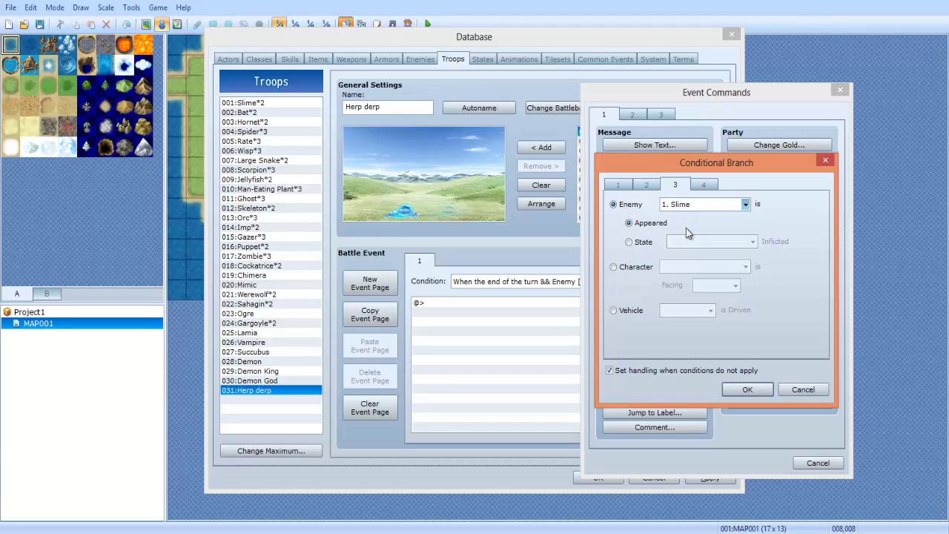
left_click(649, 224)
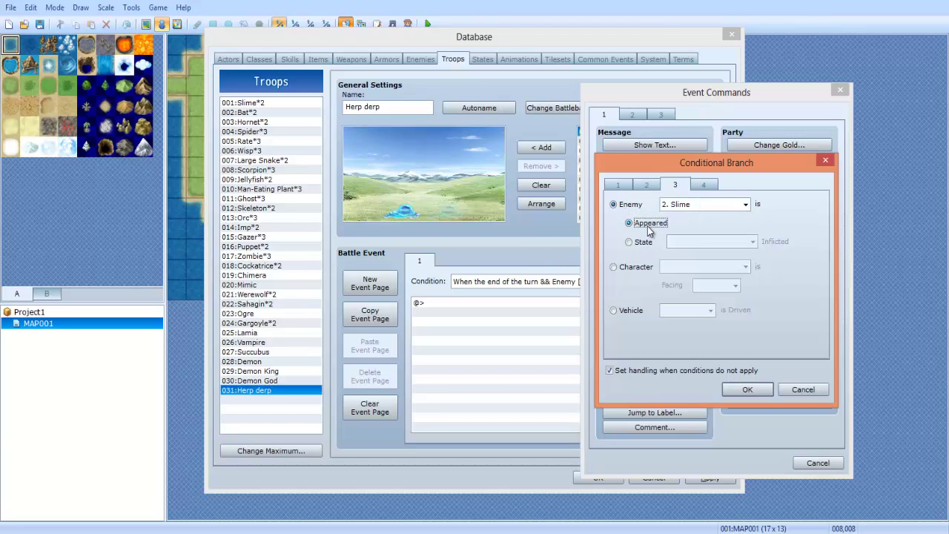
left_click(745, 391)
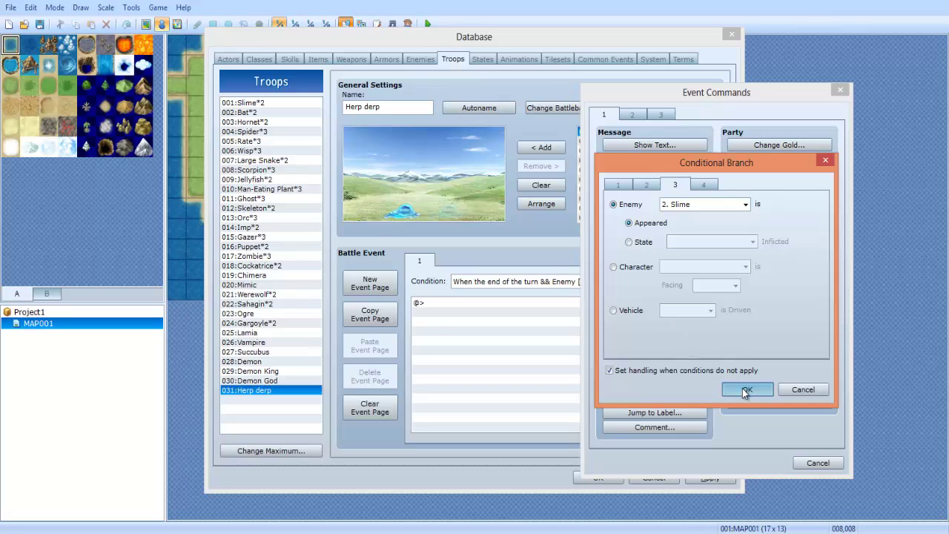
- Under Else, start a Show Text message reading 'YO DAWG I NEEDZ BACKUP!'
left_click(457, 331)
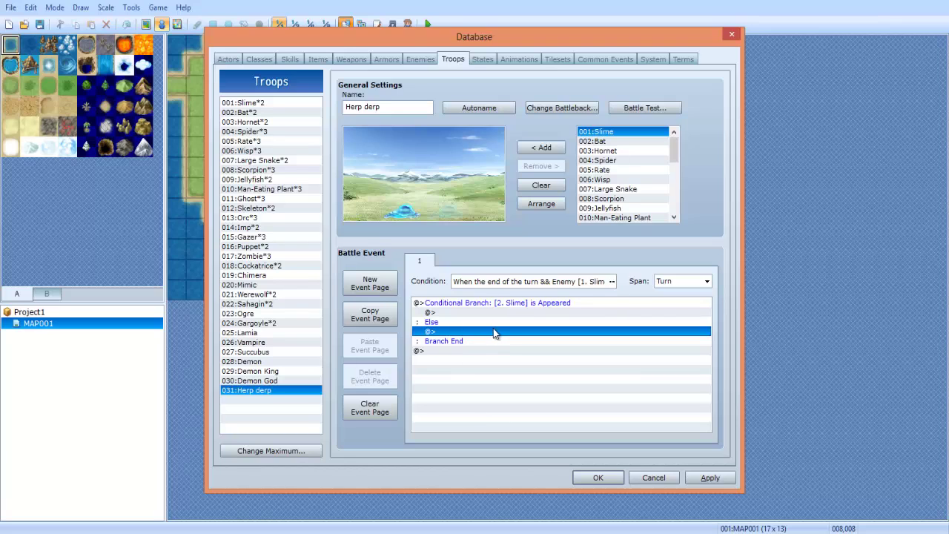
left_click(493, 302)
left_click(448, 330)
left_click(428, 323)
left_click(448, 330)
left_click(453, 331)
double_click(479, 333)
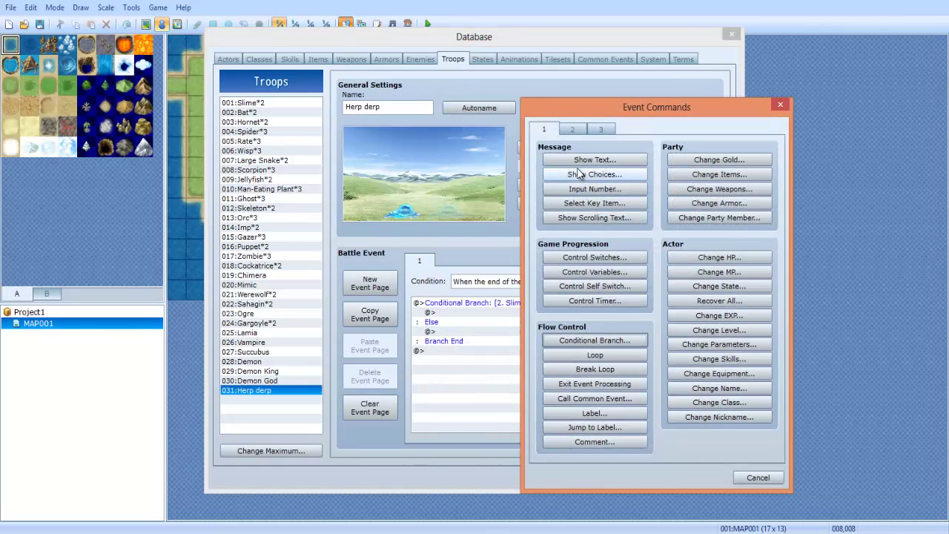
left_click(579, 160)
type("YO DAWG I NEEDZ BAC")
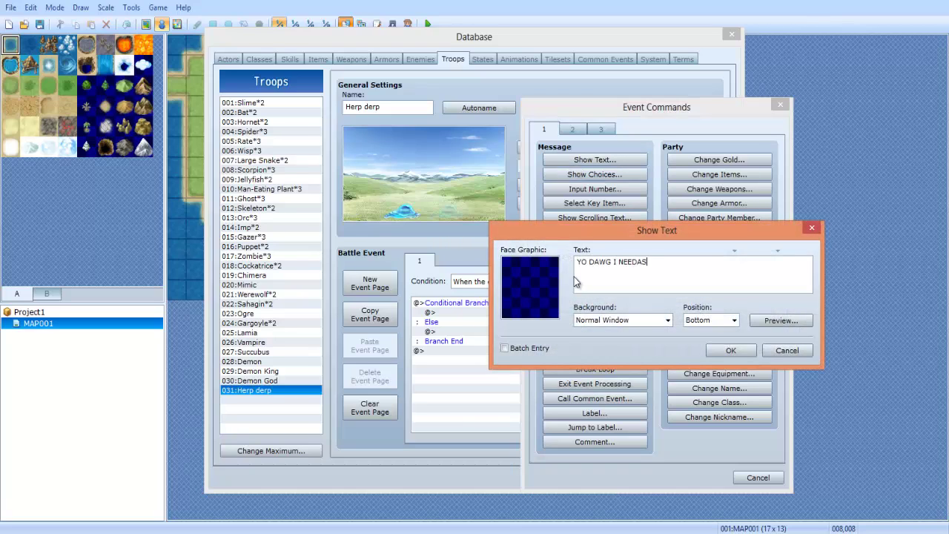
type("KUP!")
- Leave the message without a face and add 'Slime:' as its first line, then confirm
double_click(547, 287)
left_click(530, 262)
left_click(510, 243)
left_click(511, 253)
key("Down")
key("Down")
key("Down")
key("Down")
key("Down")
key("Down")
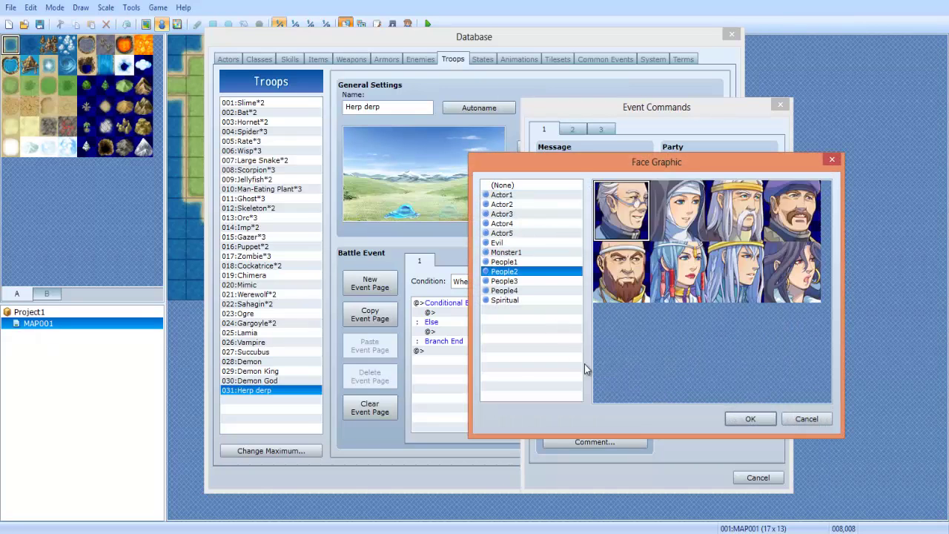
left_click(807, 418)
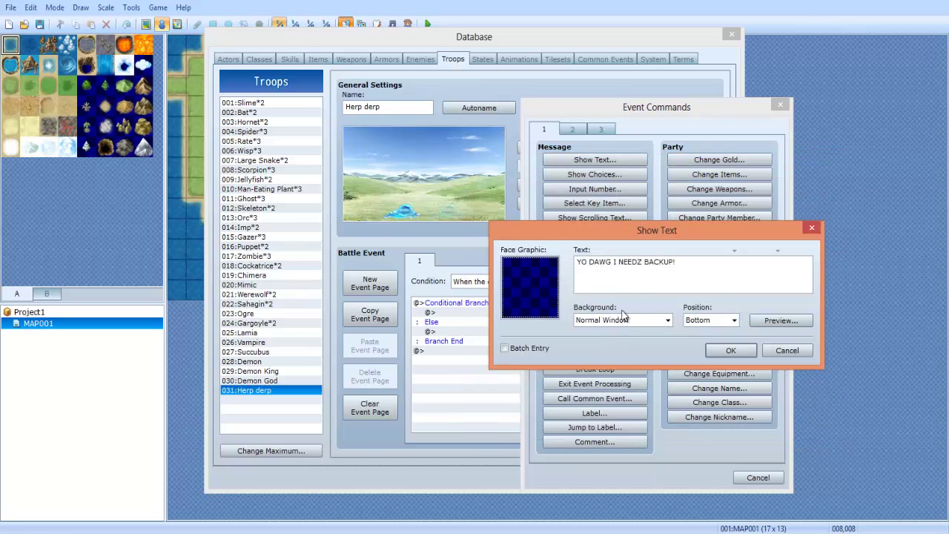
key("Home")
type("Slime:")
key("Return")
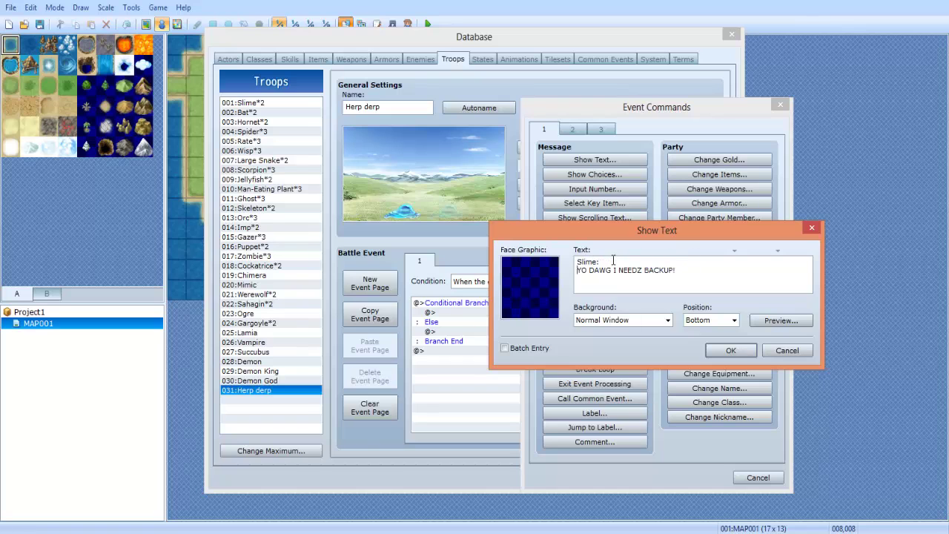
left_click(724, 353)
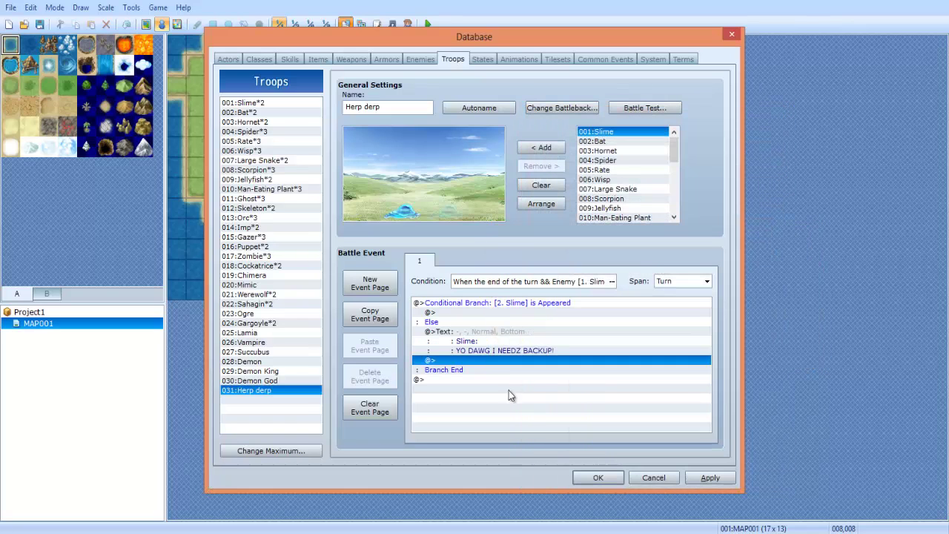
- Add an Enemy Appear command for 2. Slime below the message and apply the troop changes
double_click(510, 360)
left_click_drag(485, 92, 683, 59)
left_click(652, 87)
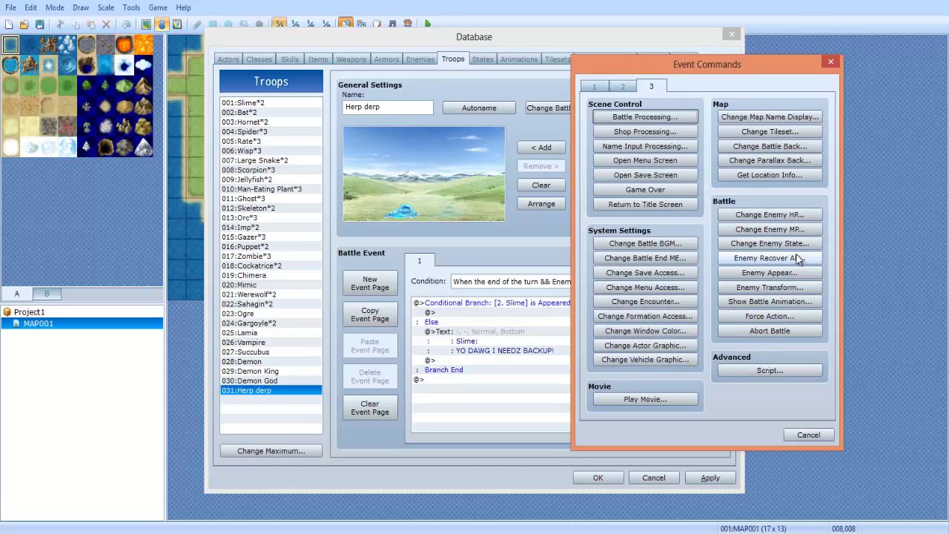
left_click(777, 273)
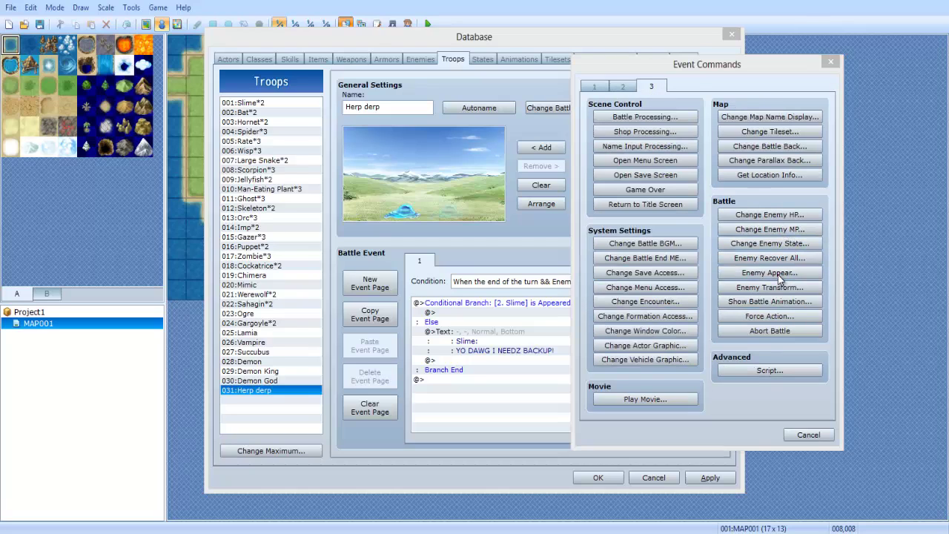
left_click(675, 261)
left_click(656, 285)
left_click(758, 252)
left_click(697, 480)
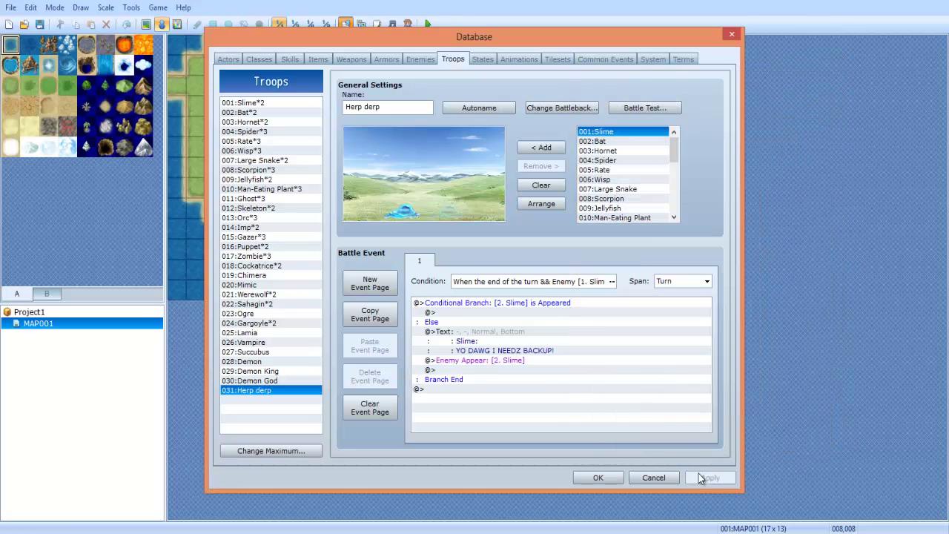
left_click(666, 108)
- Run the Herp derp battle test and attack until both Slimes, including the summoned one, are defeated
left_click(507, 351)
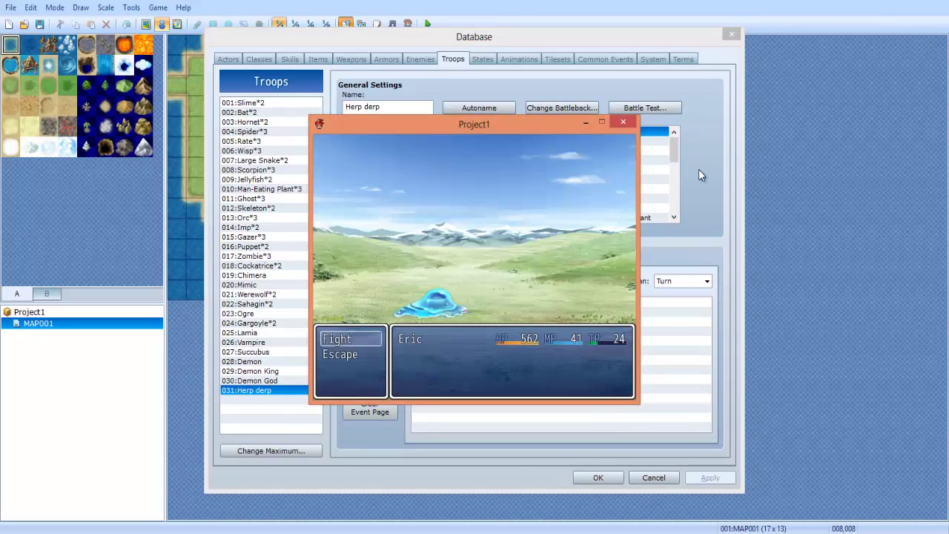
key("Return")
key("Return")
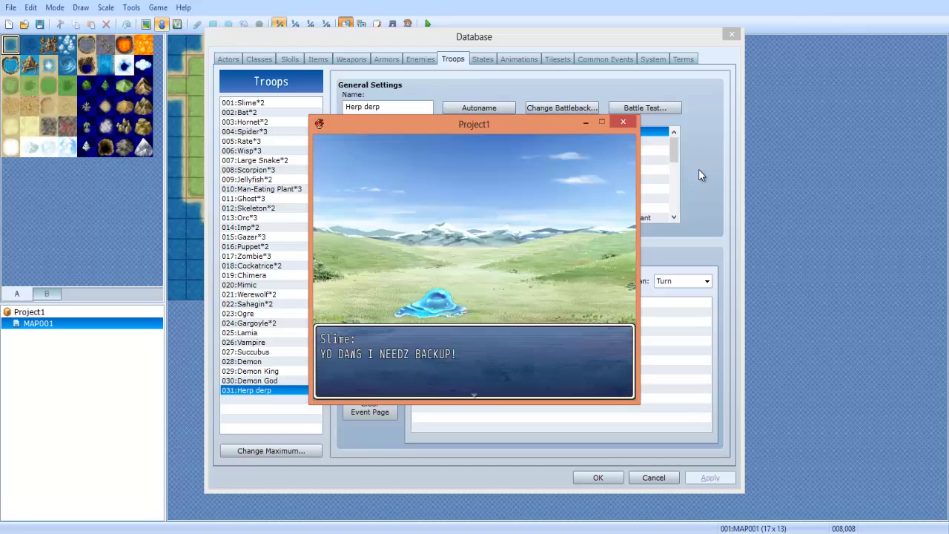
key("Return")
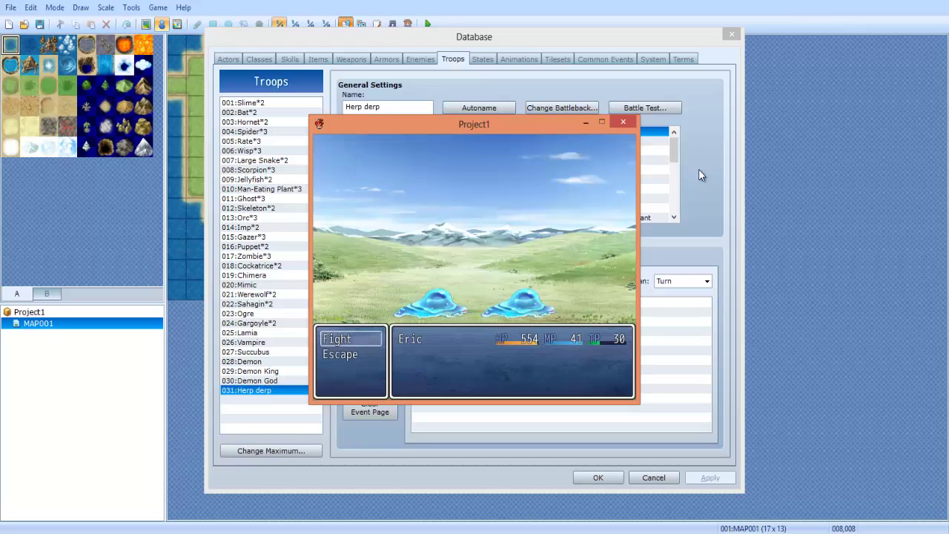
key("Return")
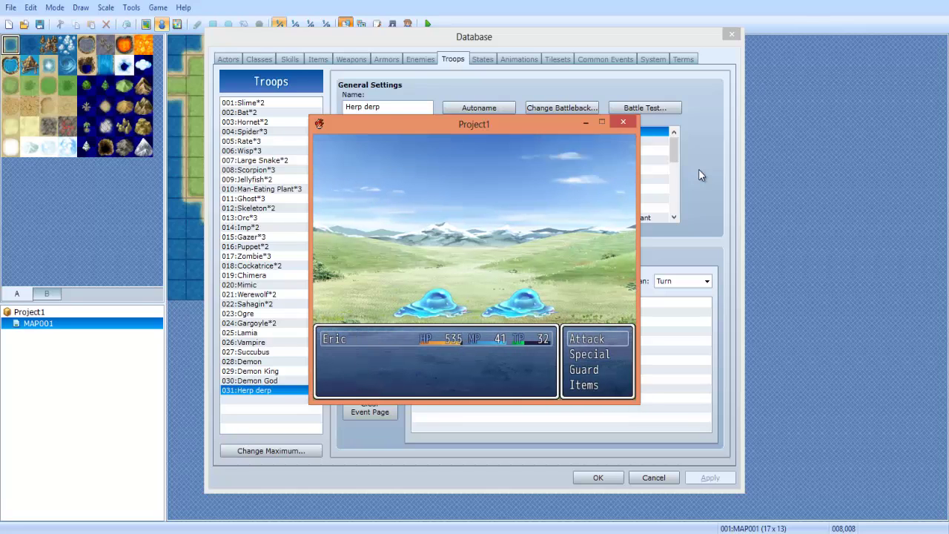
key("Down")
key("Down")
key("Up")
key("Up")
key("Return")
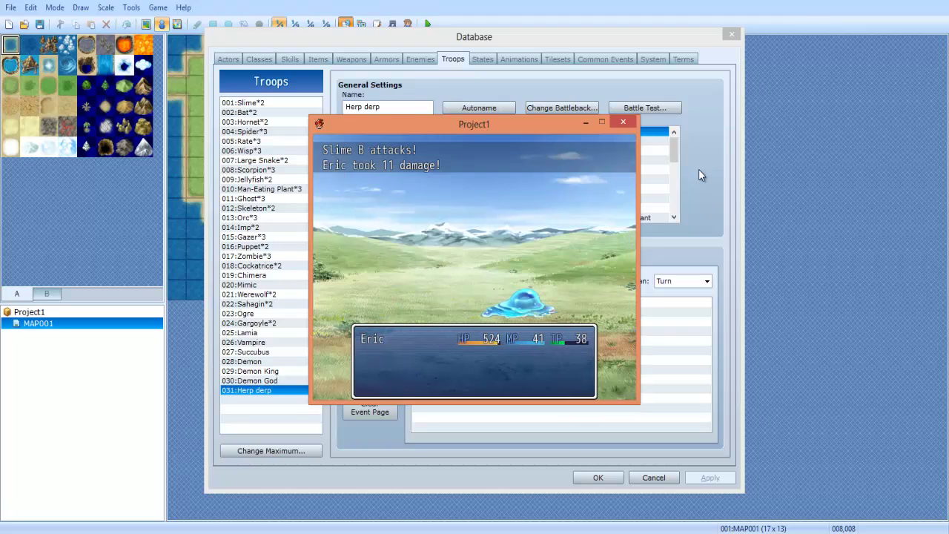
key("Return")
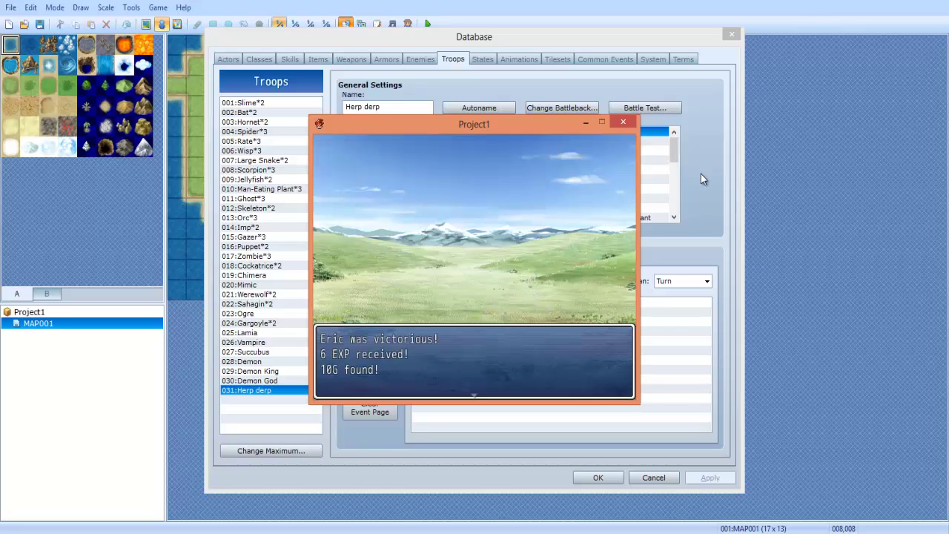
- Close the victorious test battle, then open and cancel the Insert command list at the event's end
left_click(622, 122)
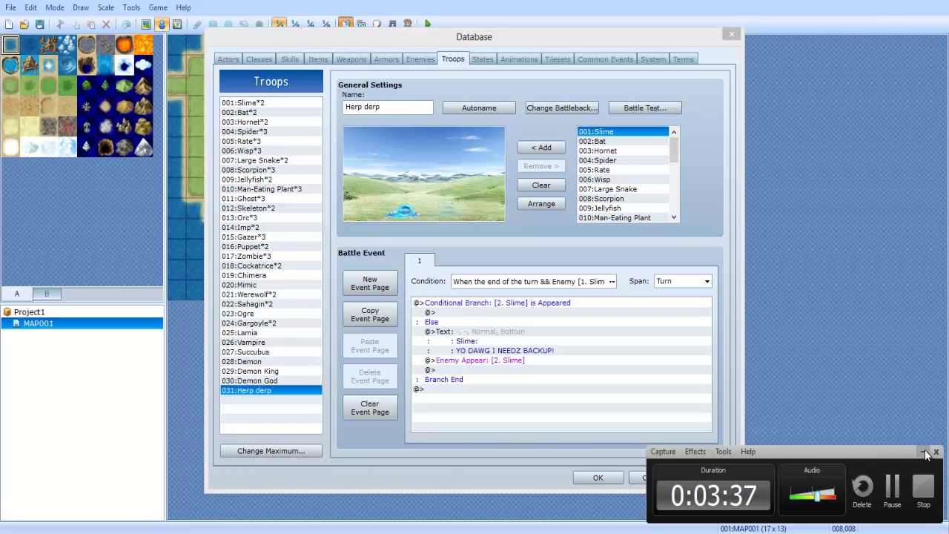
left_click(923, 451)
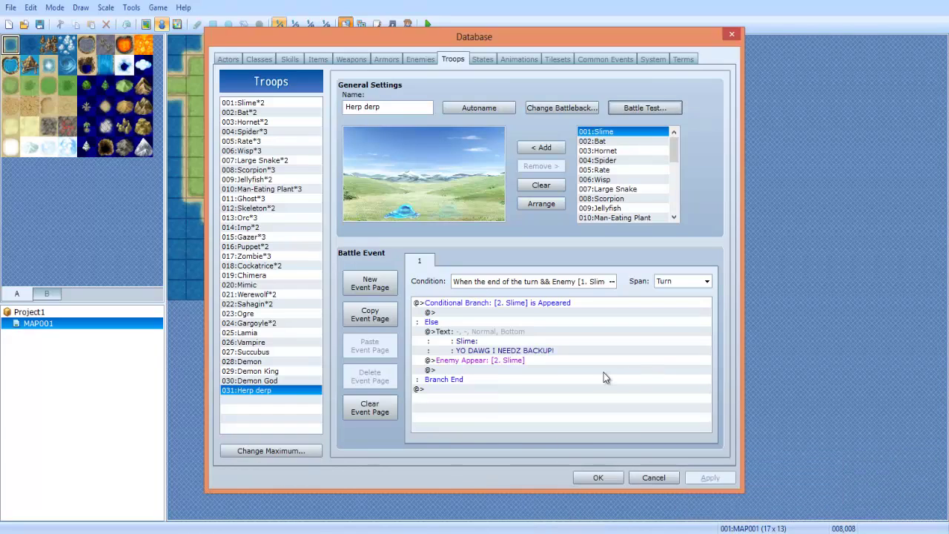
left_click(514, 417)
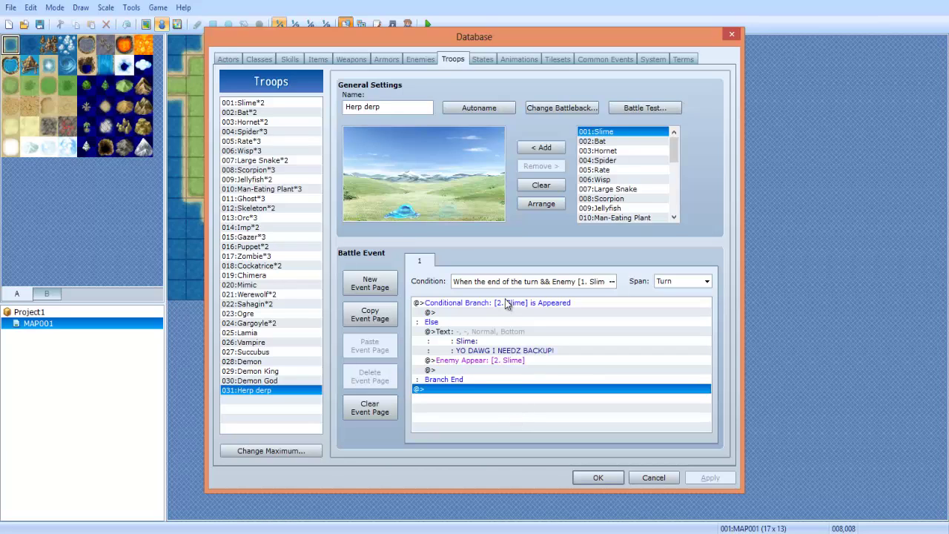
right_click(497, 301)
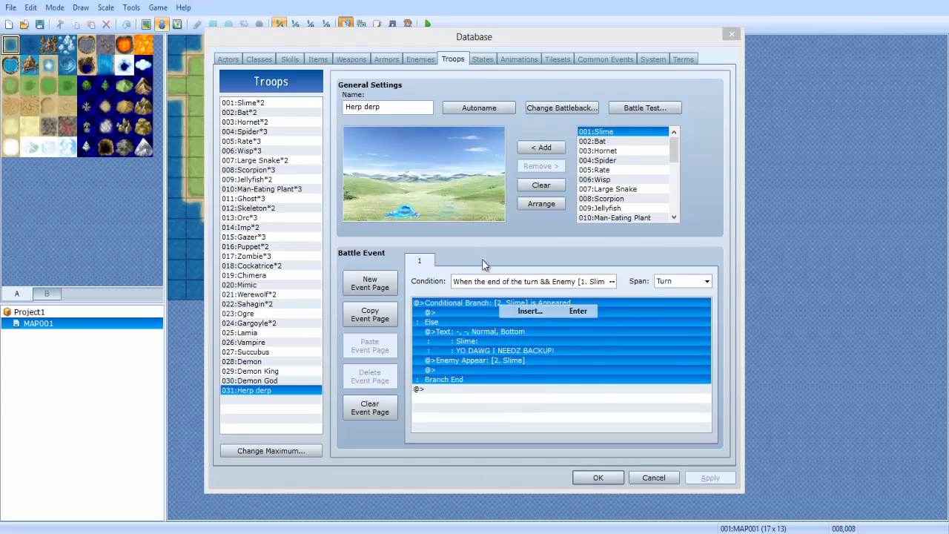
left_click(519, 251)
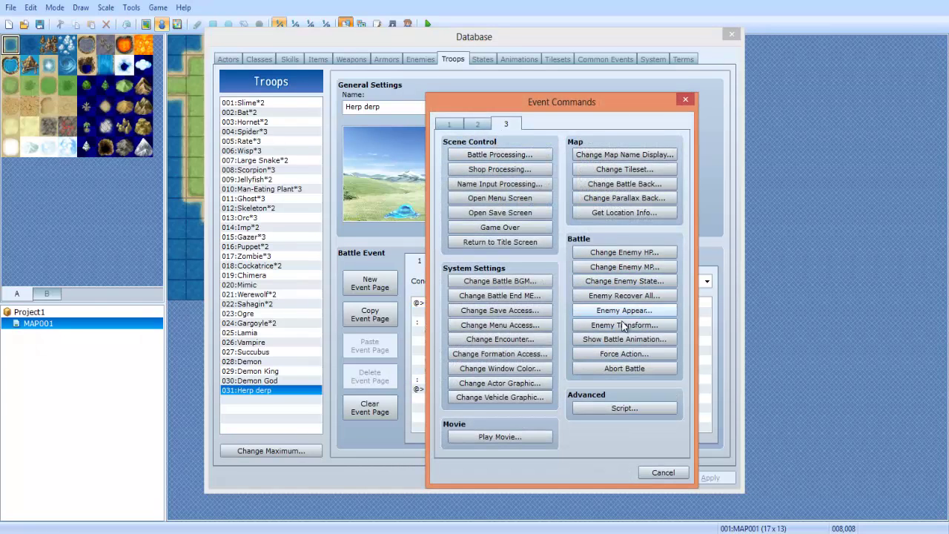
left_click_drag(576, 101, 211, 55)
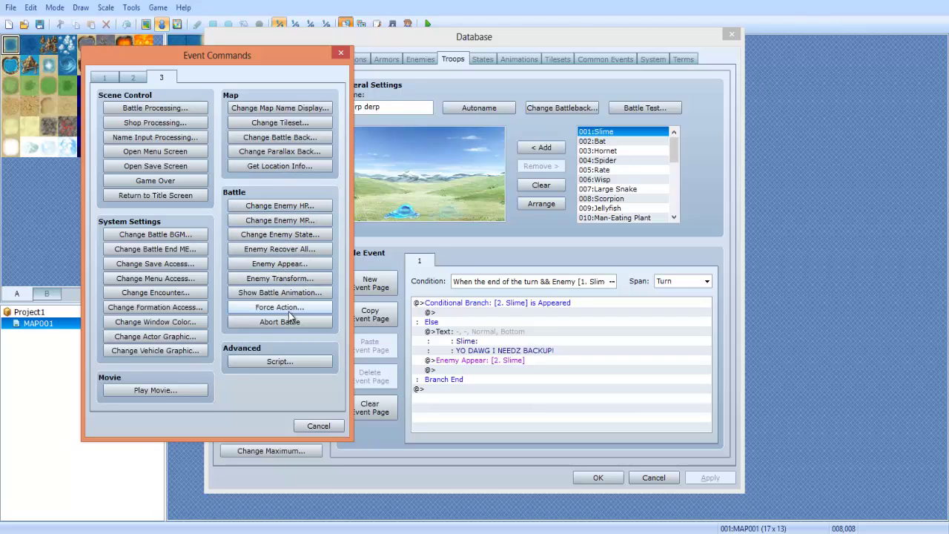
left_click(318, 426)
- Select the empty line following the conditional branch in the battle event
left_click(478, 420)
left_click_drag(497, 306, 428, 409)
left_click(428, 409)
left_click(495, 302)
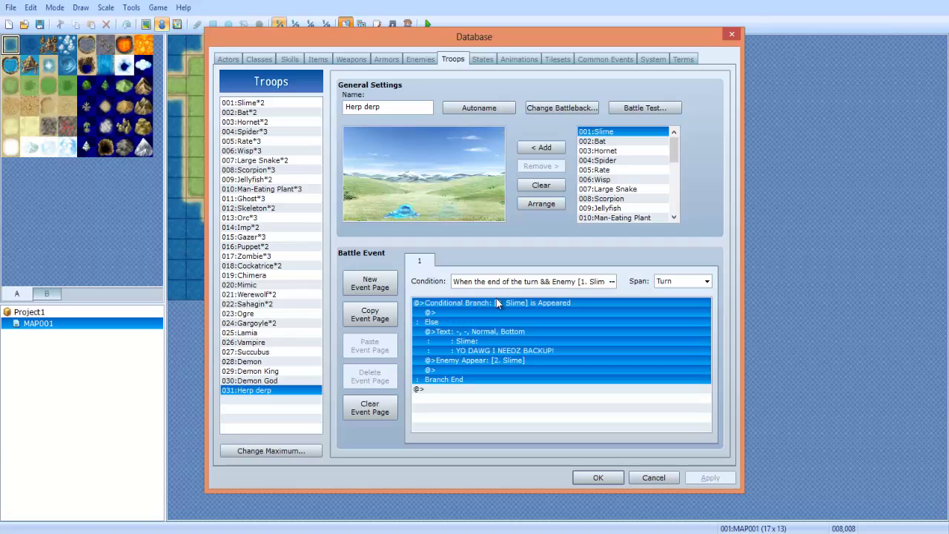
left_click(452, 389)
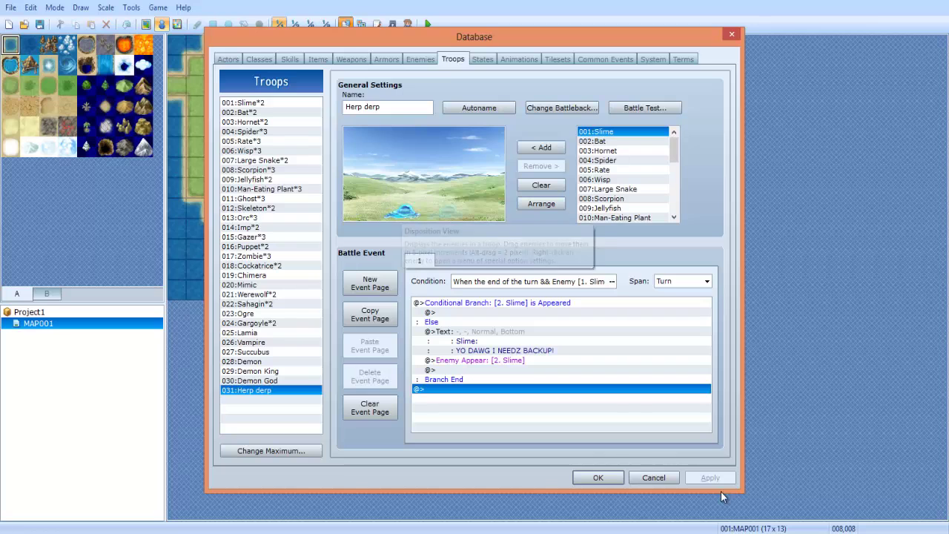
- Add an Enemy Transform command turning 1. Slime into 007:Large Snake
double_click(568, 390)
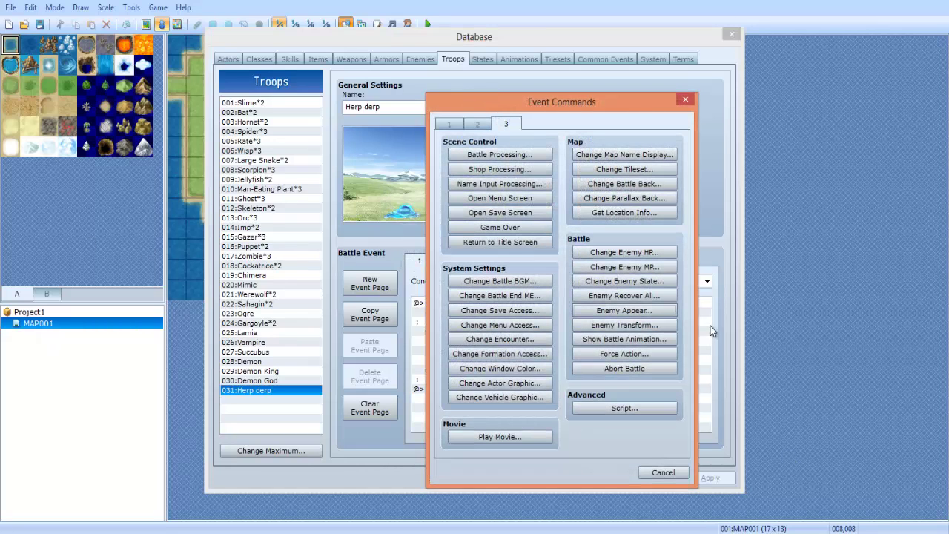
left_click(627, 331)
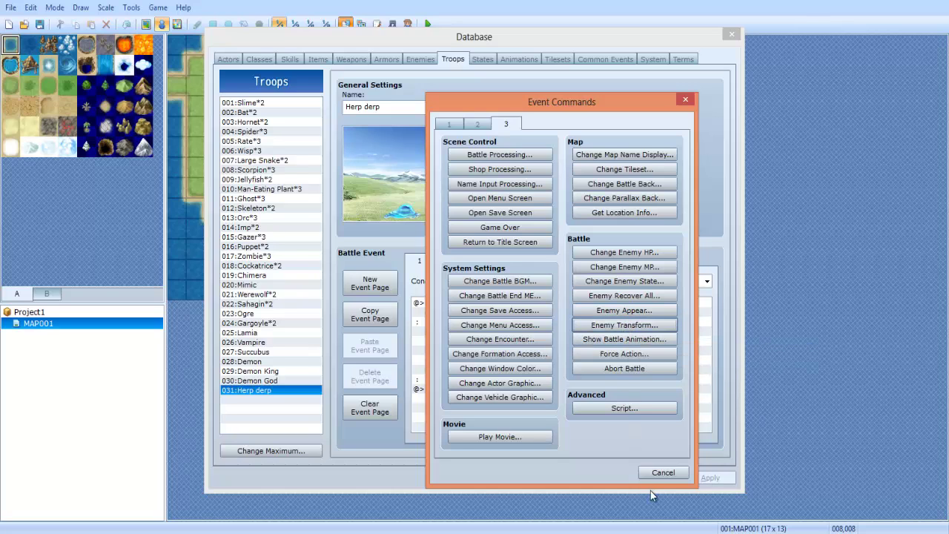
left_click(662, 472)
double_click(483, 404)
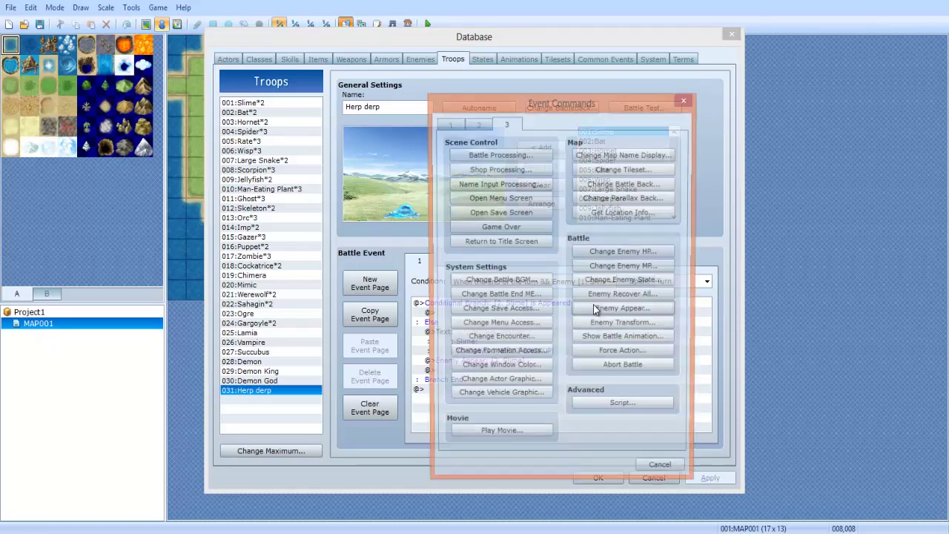
left_click(624, 324)
left_click(546, 287)
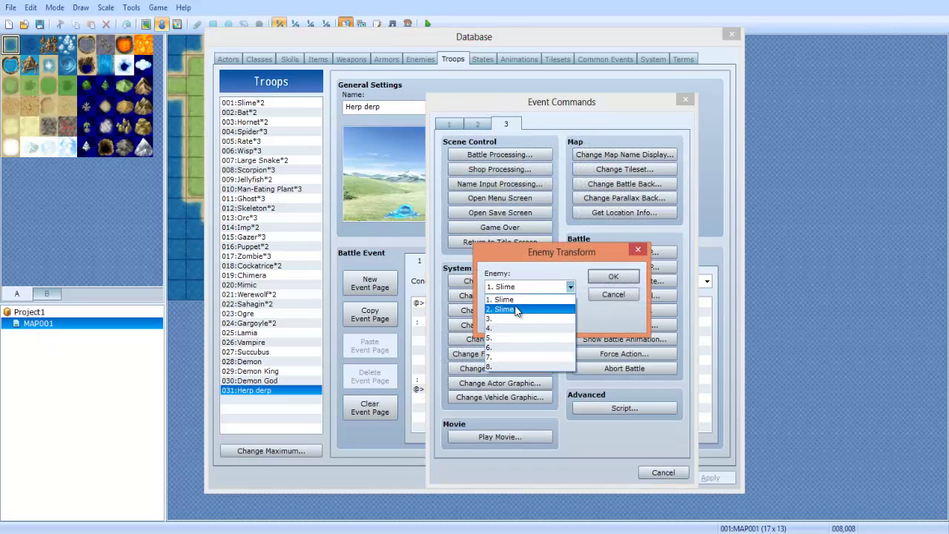
left_click(517, 305)
left_click(520, 316)
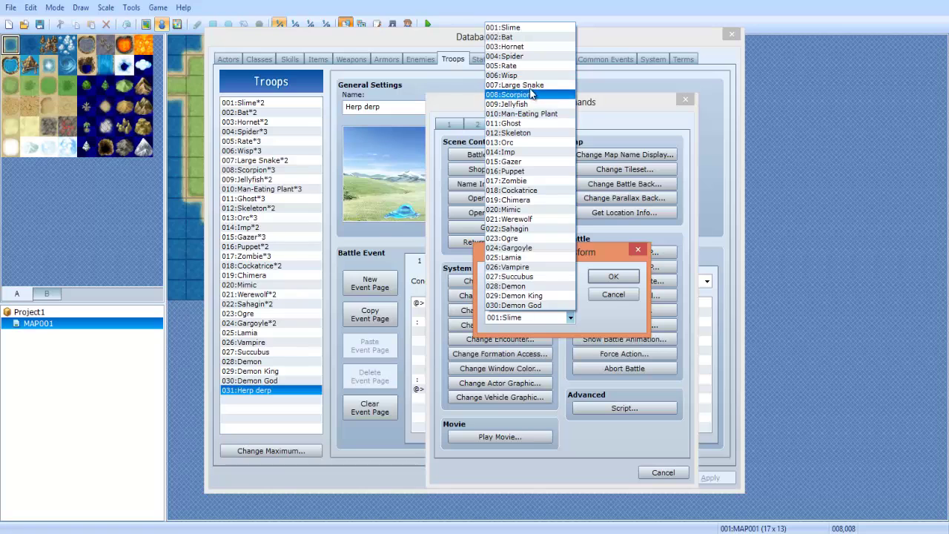
left_click(614, 197)
scroll(614, 215, "down", 6)
left_click(613, 276)
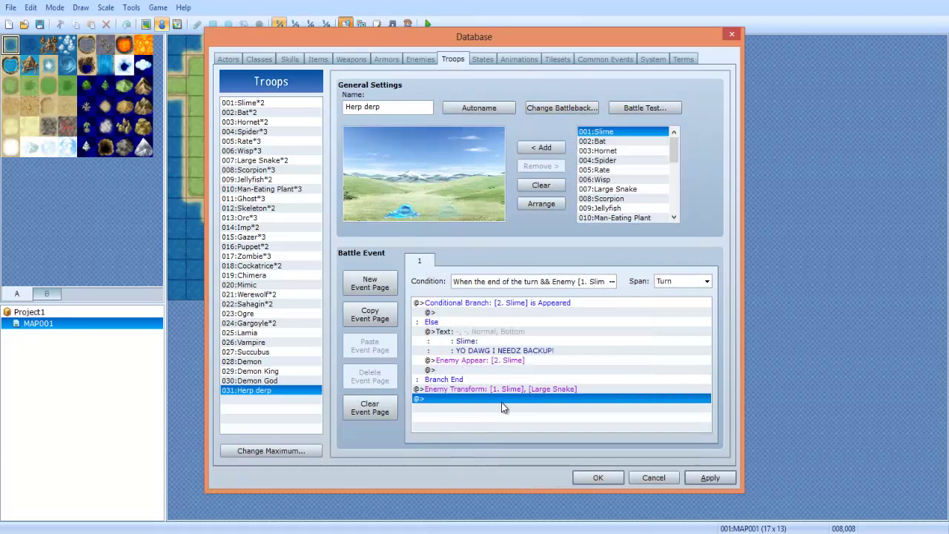
left_click(496, 389)
- Move the transform line under Enemy Appear in the Else branch and apply
key("ctrl+x")
left_click(490, 370)
key("ctrl+v")
left_click(711, 474)
left_click(645, 108)
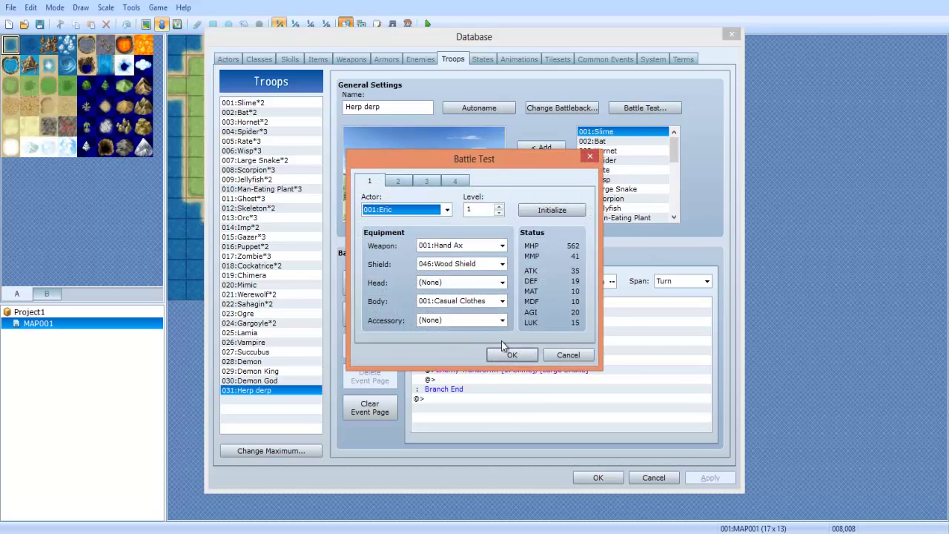
left_click(510, 355)
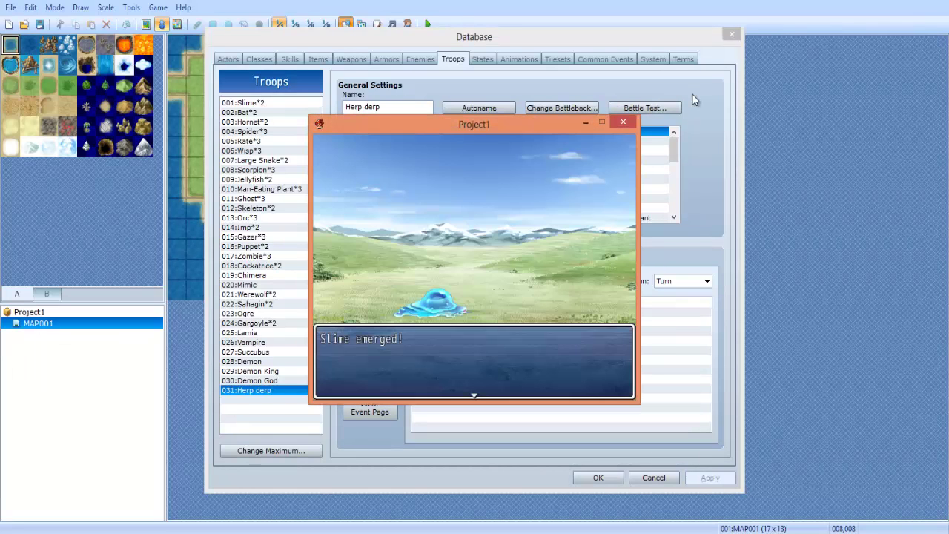
key("Return")
key("Return")
key("Return")
key("Return")
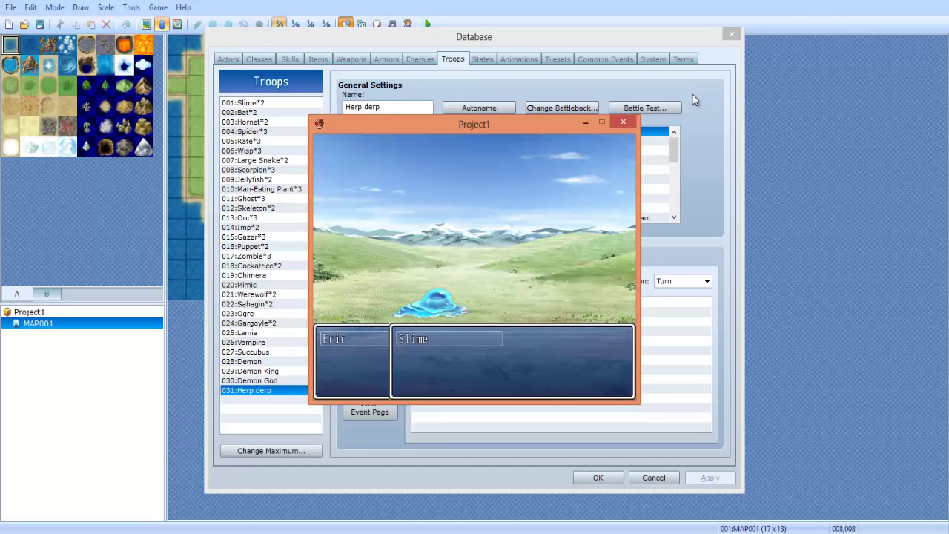
key("Return")
key("Return")
key("Return")
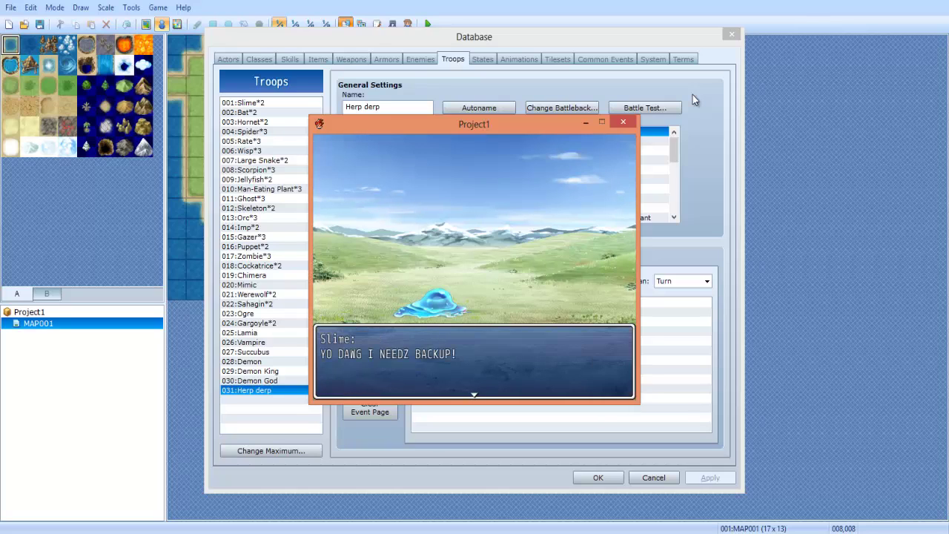
key("Return")
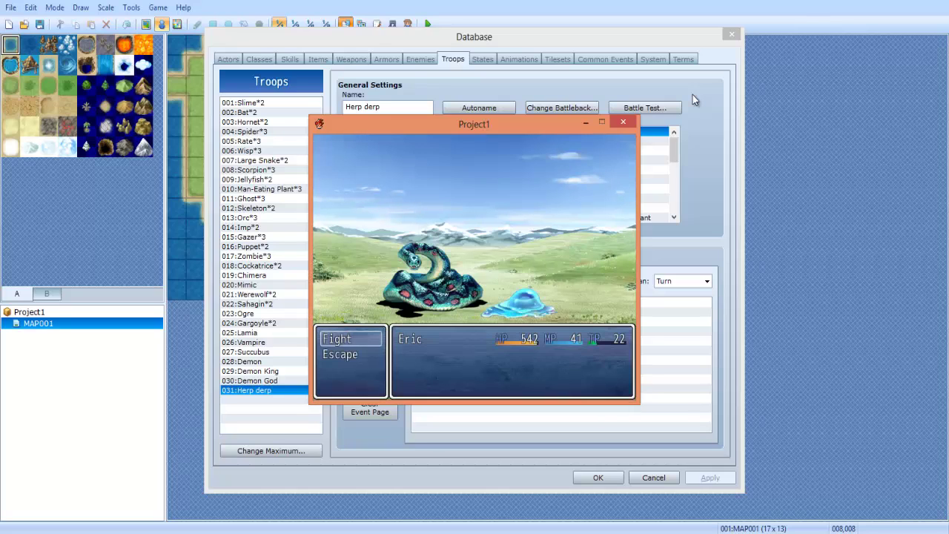
key("Return")
key("Return")
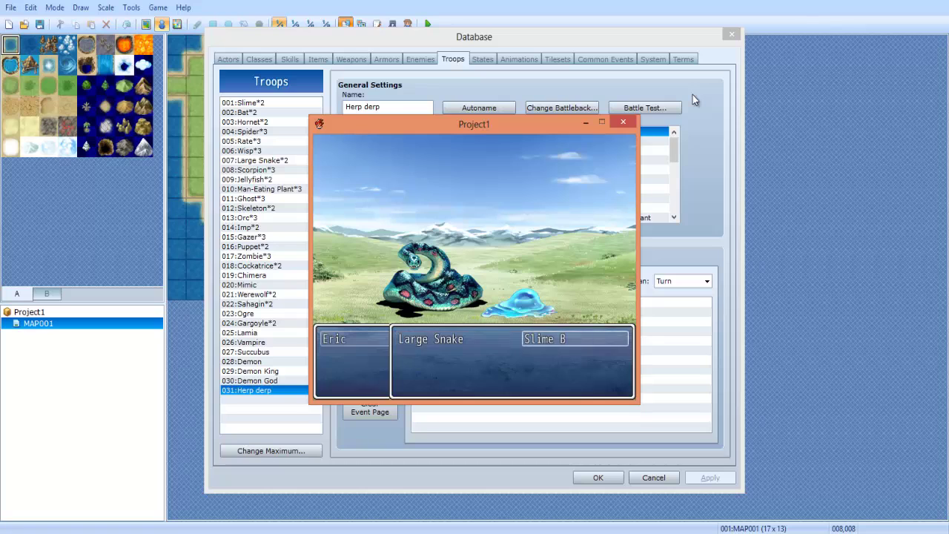
key("Return")
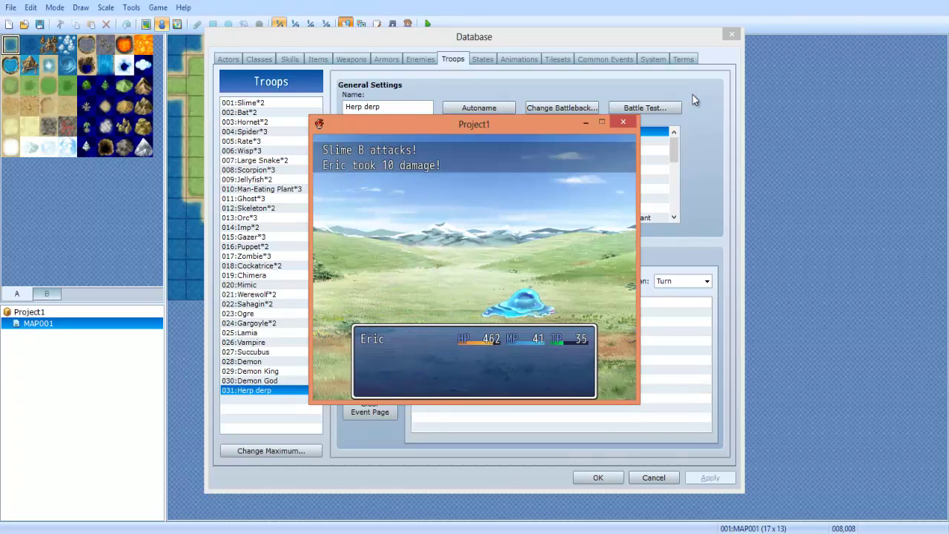
key("Return")
key("Return")
key("Return")
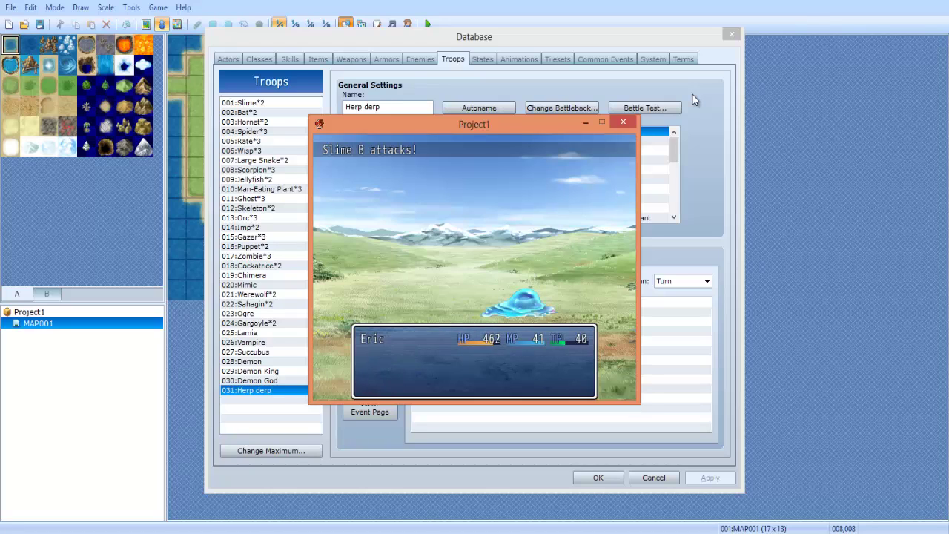
key("Return")
key("Return")
key("Return")
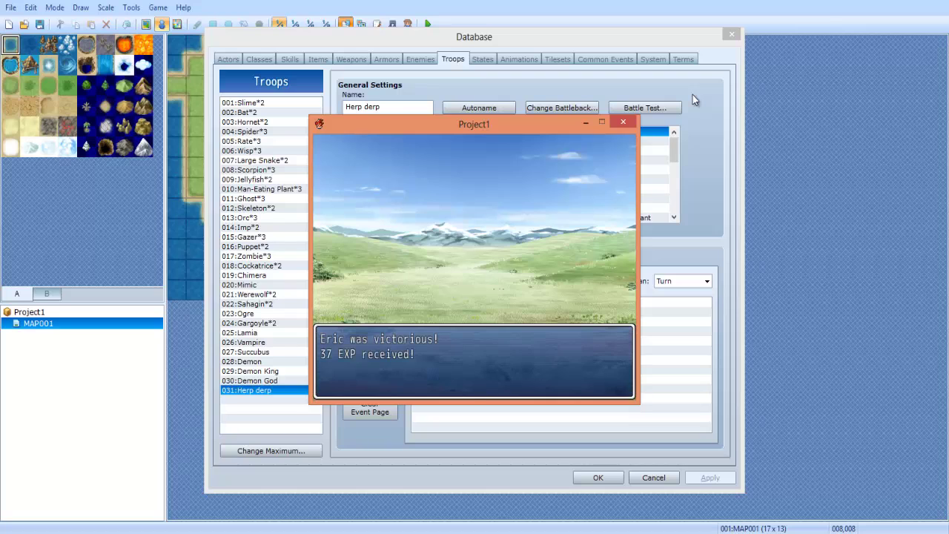
key("Return")
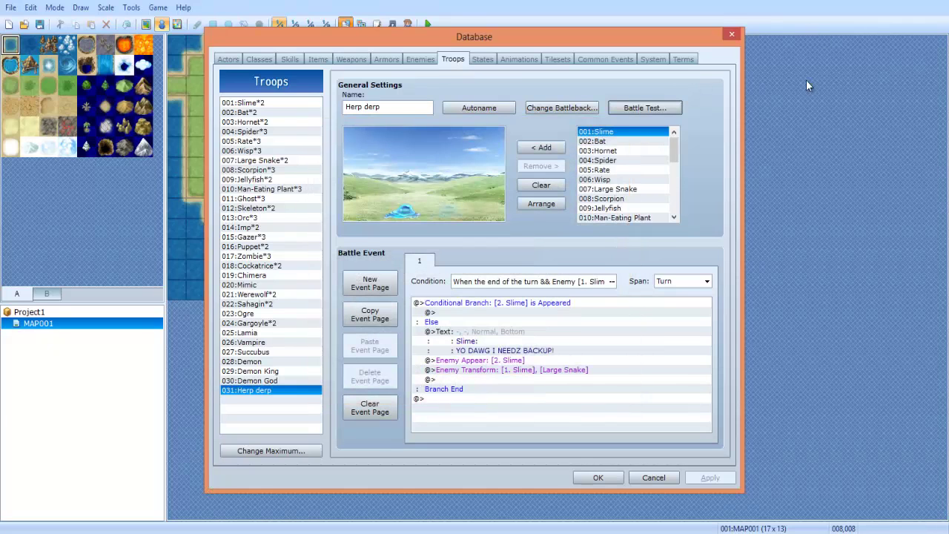
key("alt+Tab")
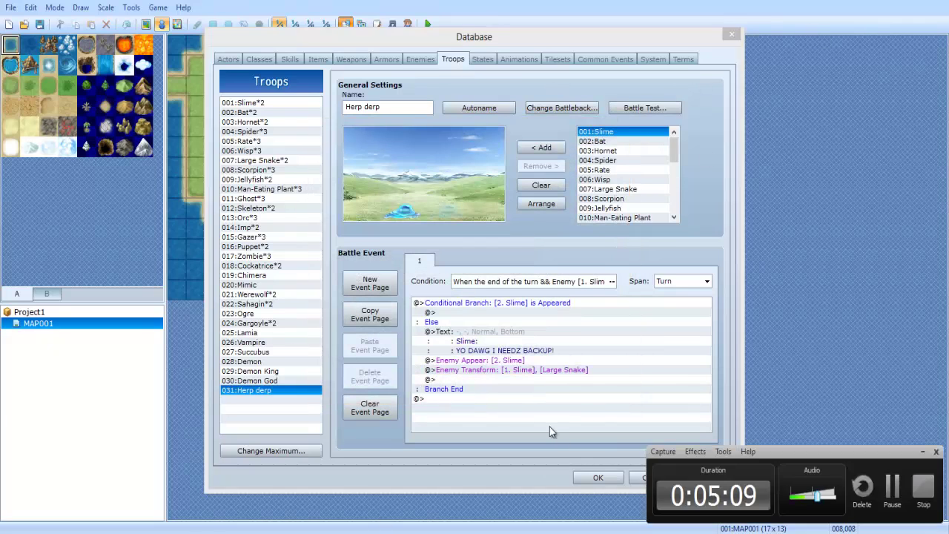